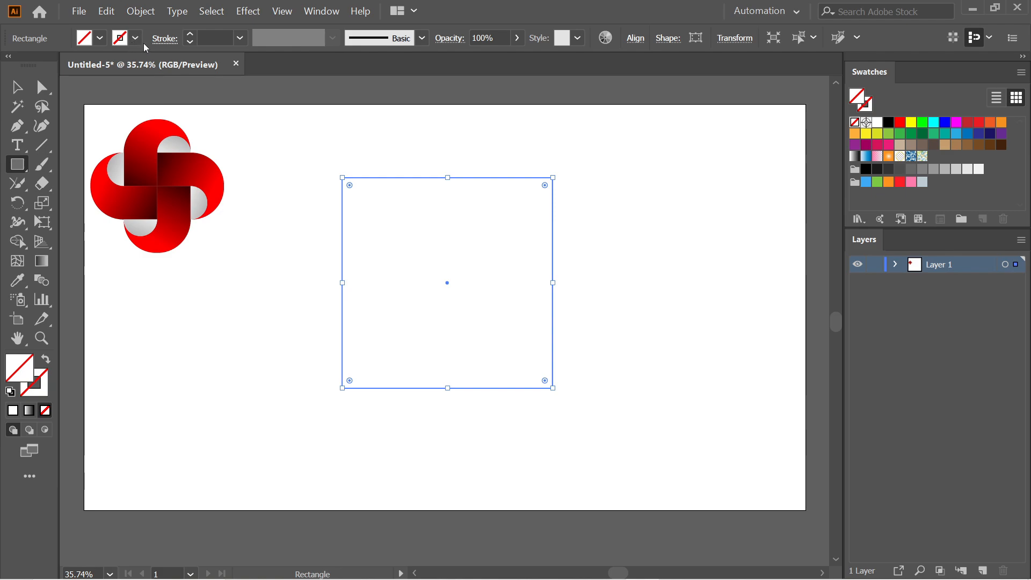
# Give the square a black stroke and move it a little down and to the right on the artboard.
pyautogui.click(135, 38)
pyautogui.click(45, 66)
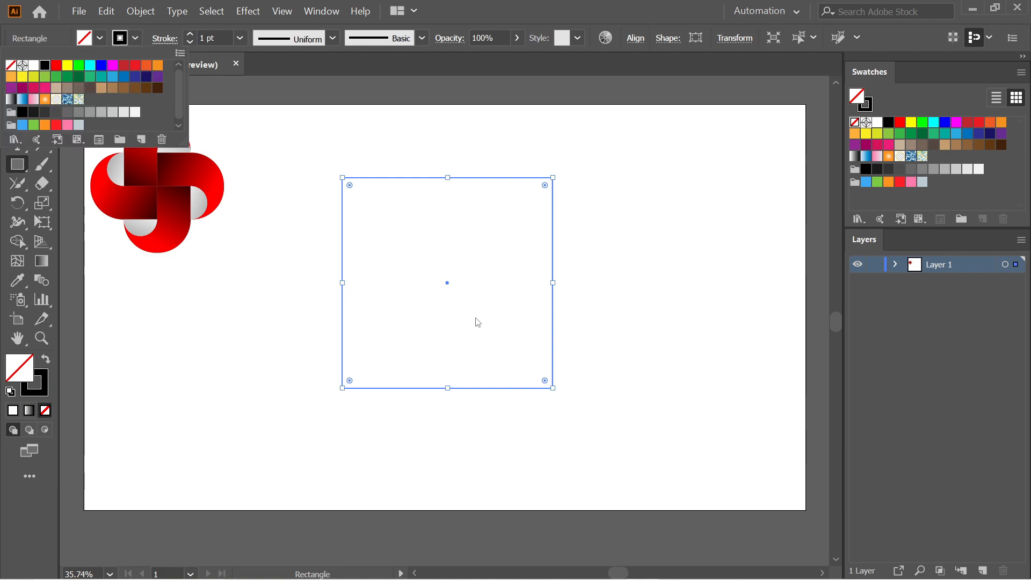
pyautogui.click(449, 284)
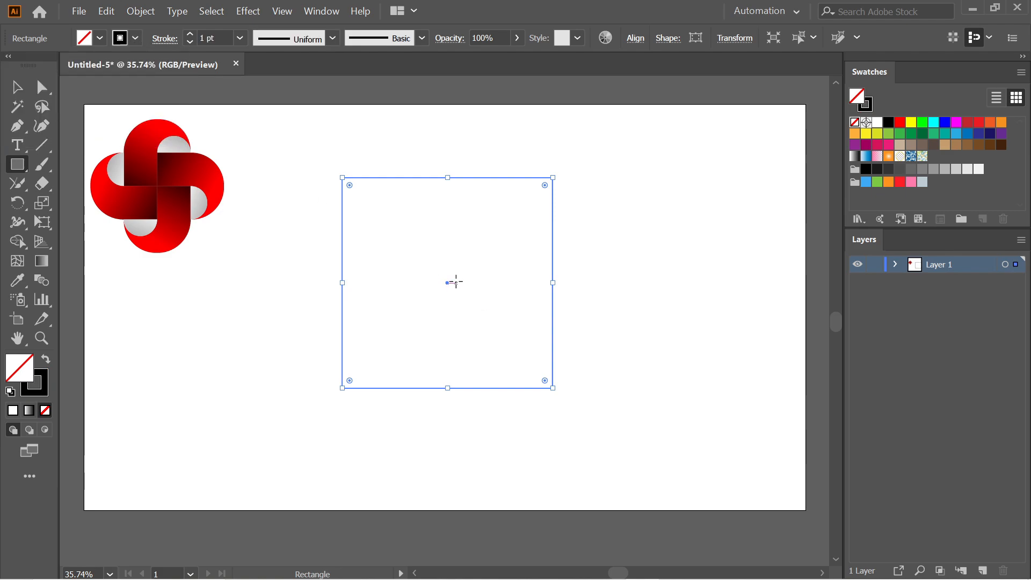
pyautogui.click(18, 87)
pyautogui.moveTo(449, 285); pyautogui.dragTo(502, 320)
pyautogui.click(631, 299)
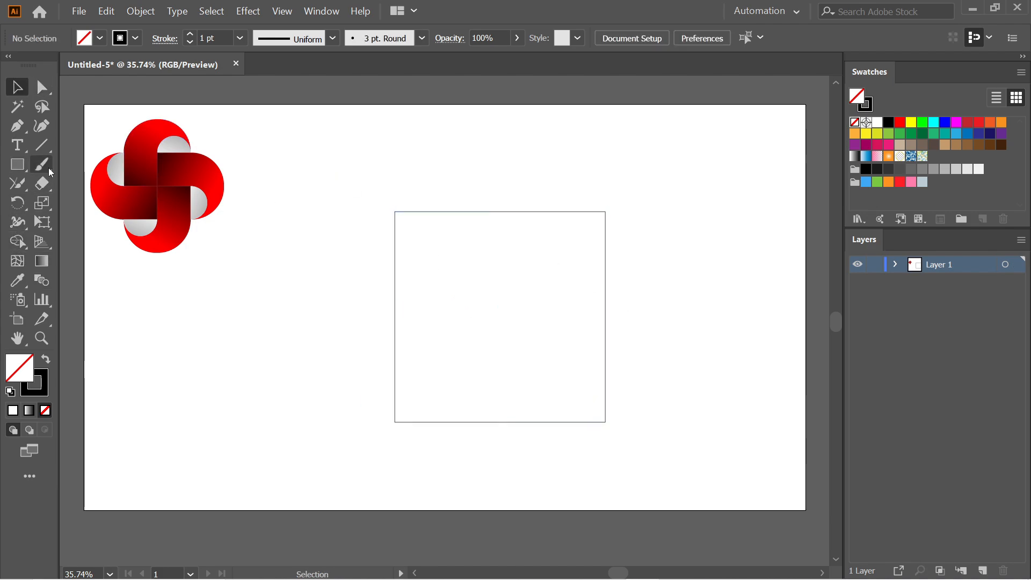
# Draw a straight vertical line and a straight horizontal line across the square, both extending past its edges.
pyautogui.click(42, 149)
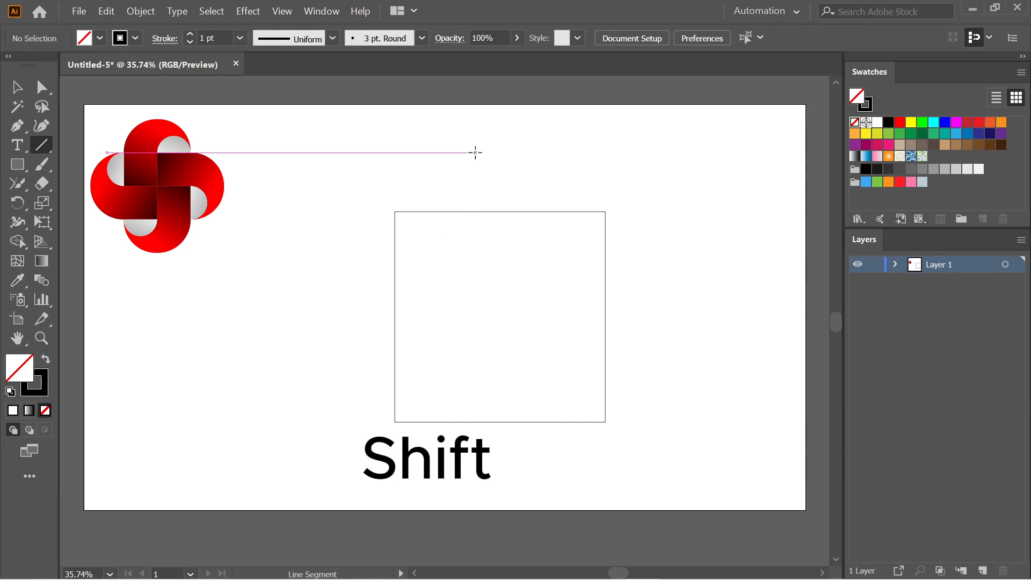
pyautogui.moveTo(481, 152); pyautogui.dragTo(482, 467)
pyautogui.moveTo(341, 296); pyautogui.dragTo(674, 341)
# Align the square and both lines by their horizontal and vertical centres so the lines cross at the square's middle.
pyautogui.click(17, 88)
pyautogui.moveTo(360, 154); pyautogui.dragTo(659, 460)
pyautogui.click(321, 11)
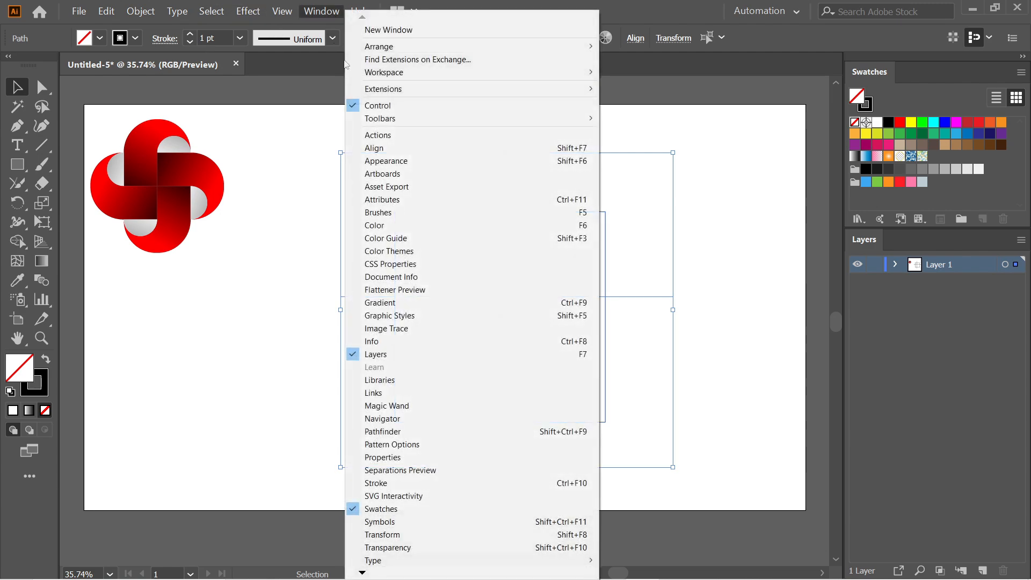
pyautogui.click(383, 149)
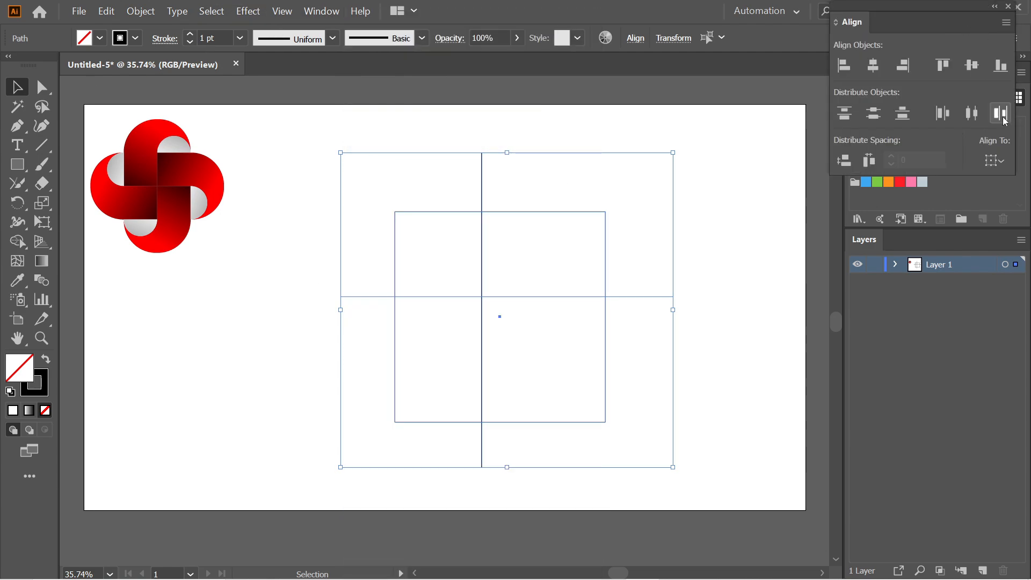
pyautogui.click(997, 161)
pyautogui.click(975, 183)
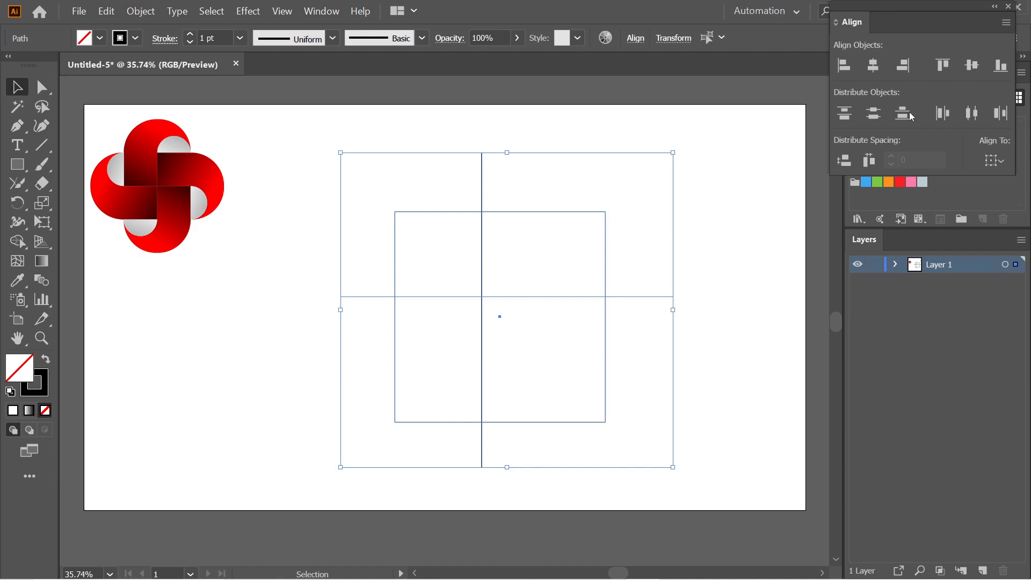
pyautogui.click(874, 65)
pyautogui.click(973, 67)
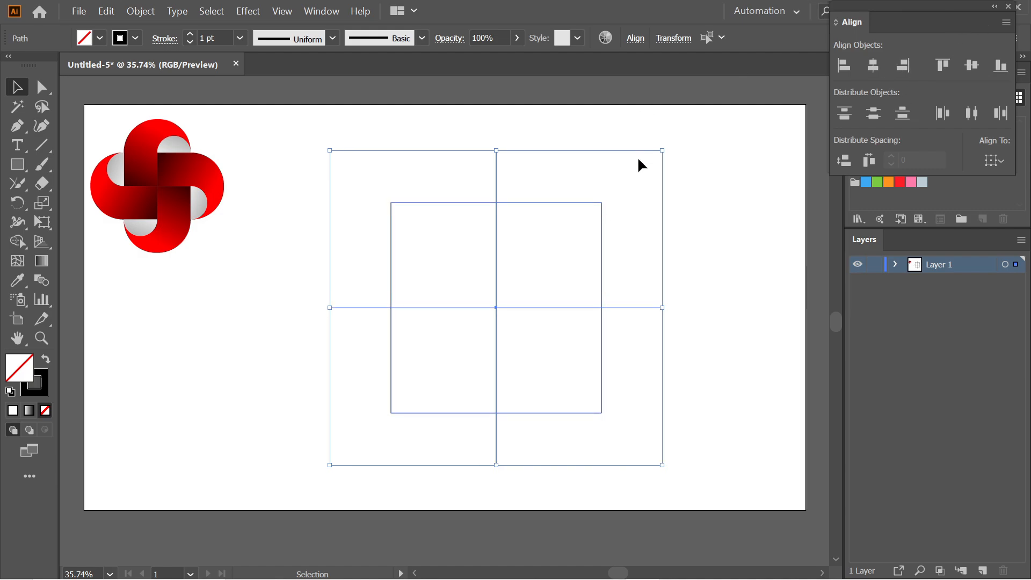
pyautogui.click(730, 203)
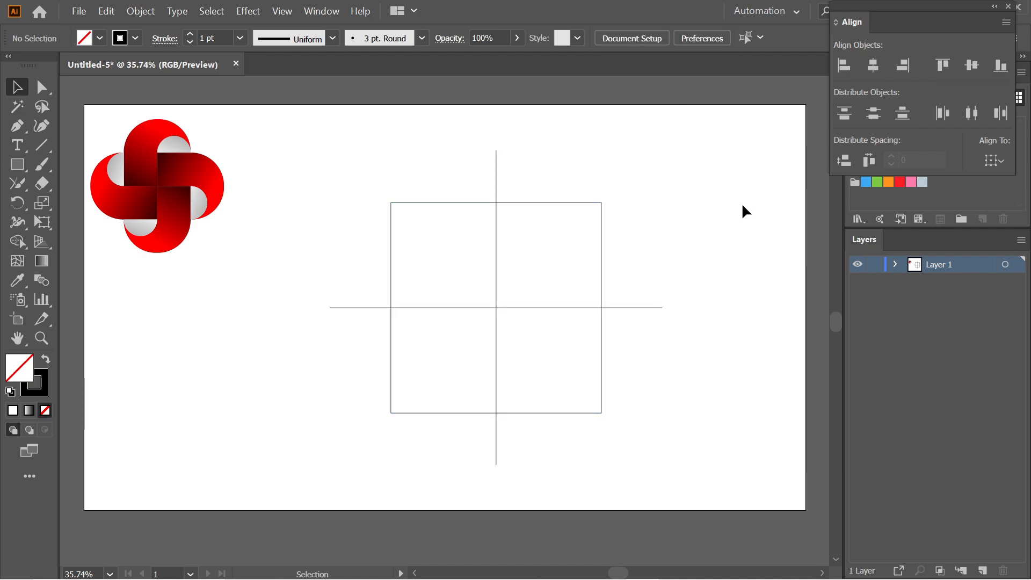
# Draw a circle filling the square's upper-right quarter, from the crossing of the lines to the square's edges.
pyautogui.click(18, 164)
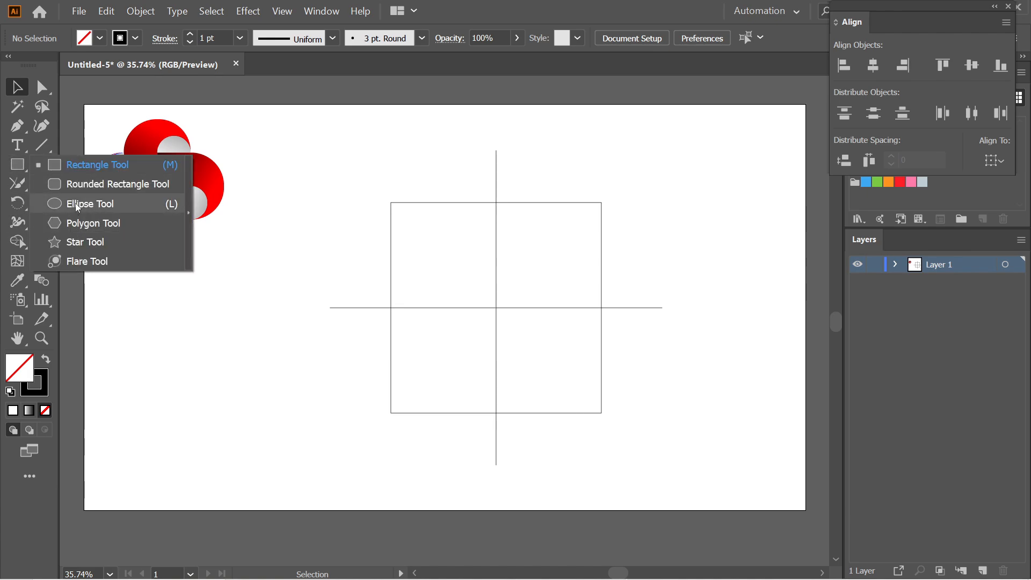
pyautogui.click(84, 206)
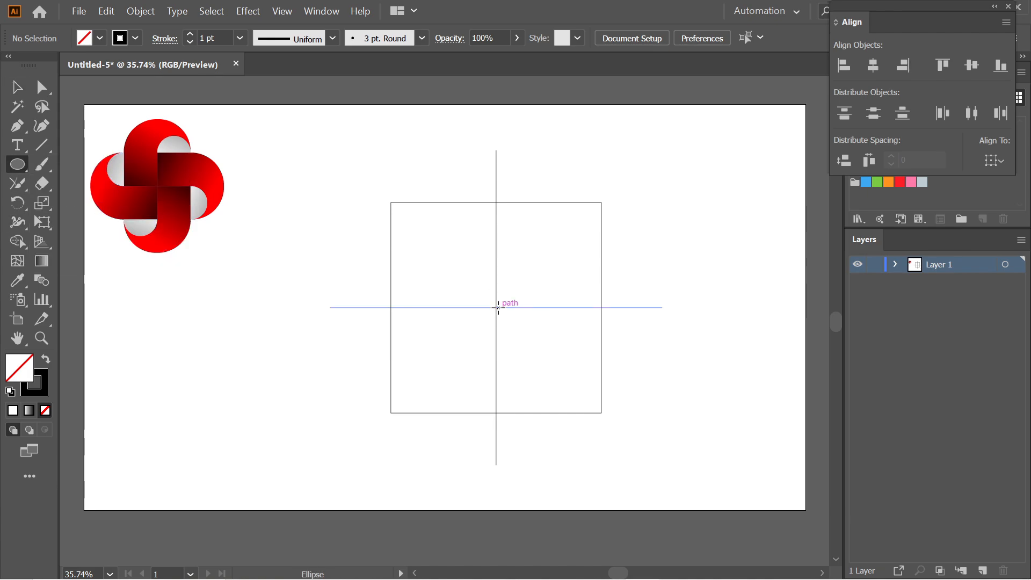
pyautogui.press('shift')
pyautogui.moveTo(497, 307); pyautogui.dragTo(601, 236)
# Move the circle straight down so its centre sits on the horizontal line.
pyautogui.click(26, 94)
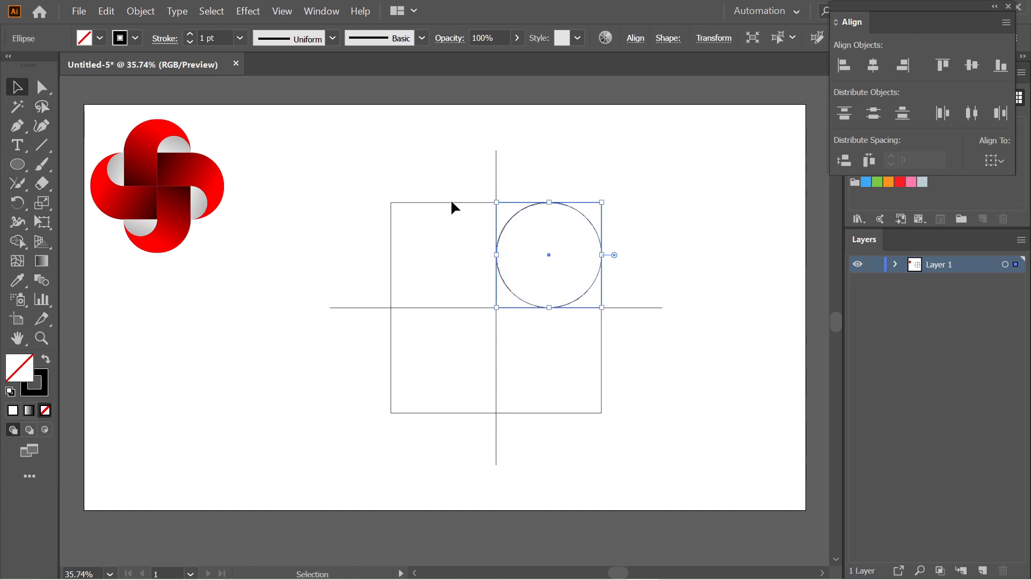
pyautogui.click(594, 243)
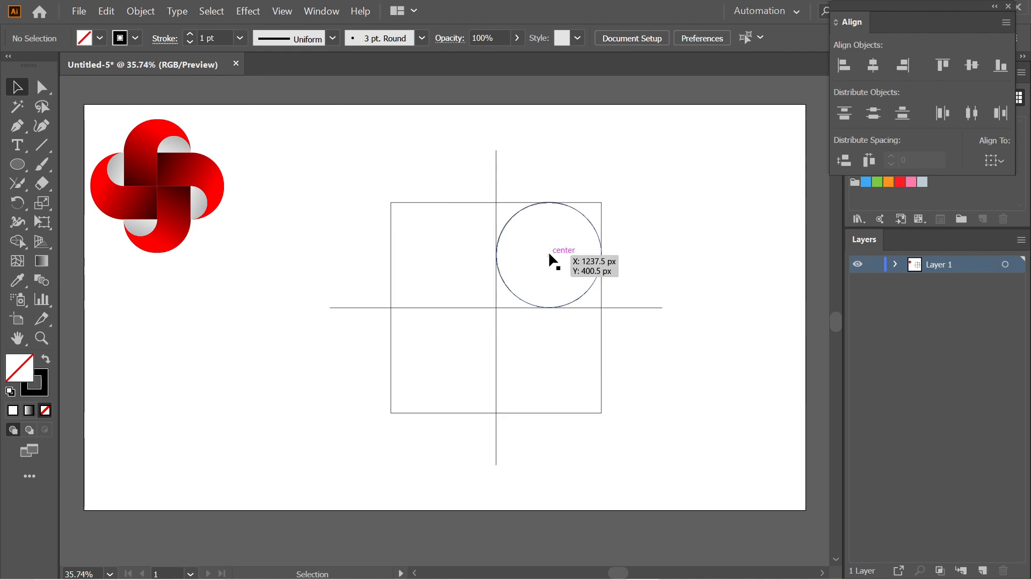
pyautogui.click(588, 216)
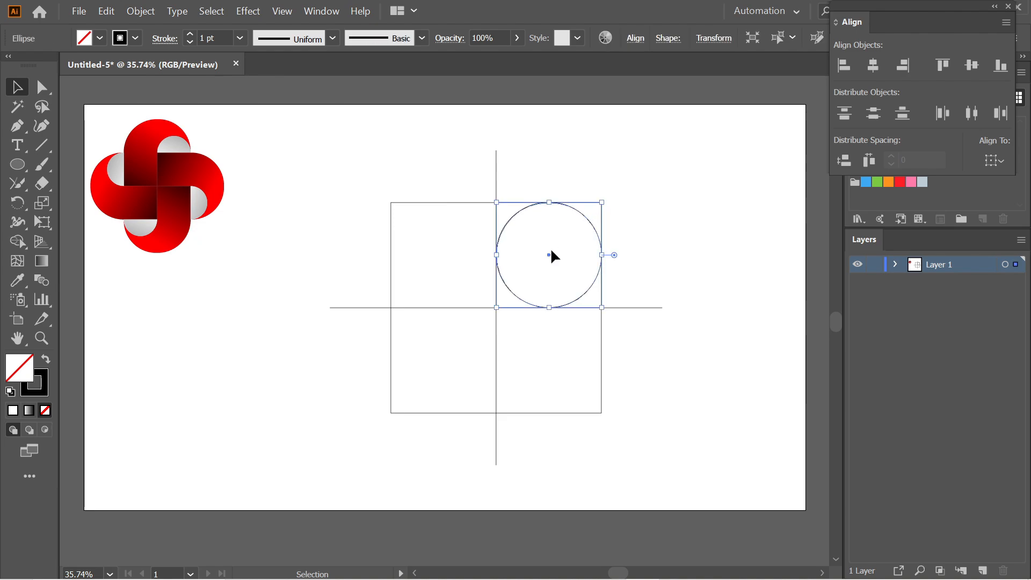
pyautogui.moveTo(550, 254); pyautogui.dragTo(548, 305)
pyautogui.click(692, 260)
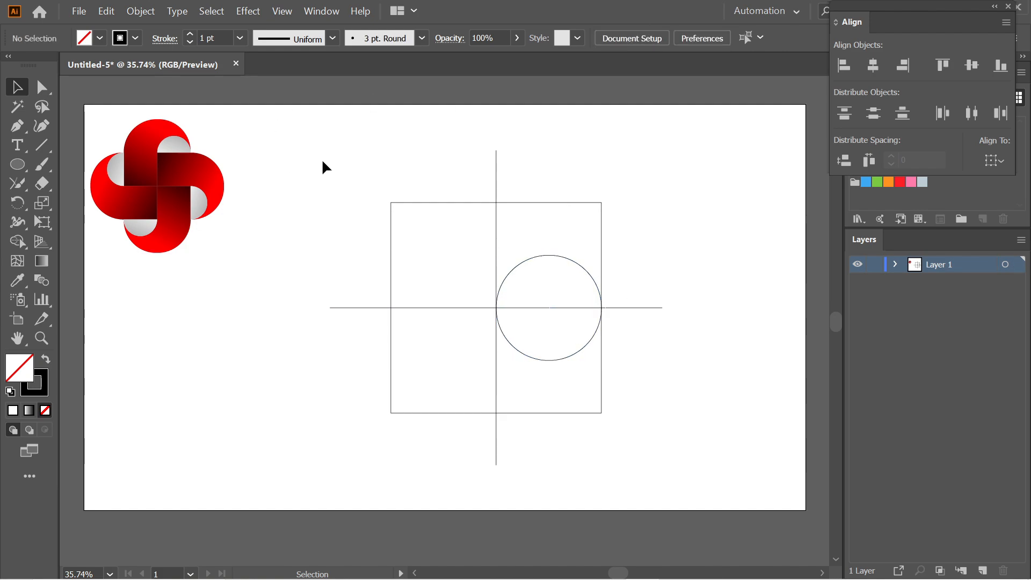
# With Shape Builder, remove the line ends outside the square, the circle's lower half and the square's lower-right quarter.
pyautogui.moveTo(323, 162); pyautogui.dragTo(682, 456)
pyautogui.click(700, 223)
pyautogui.moveTo(329, 156); pyautogui.dragTo(683, 458)
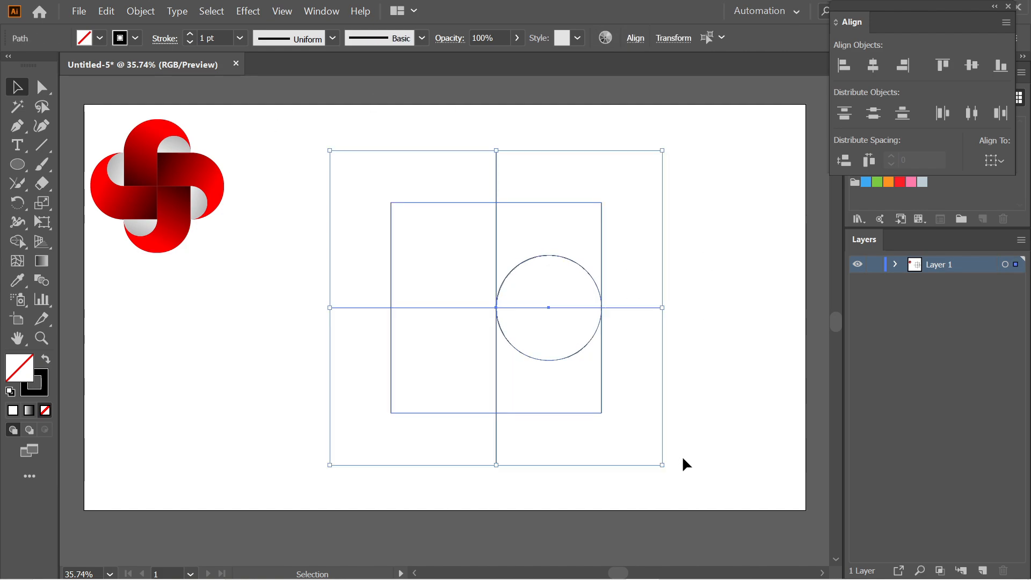
pyautogui.moveTo(17, 242); pyautogui.dragTo(80, 237)
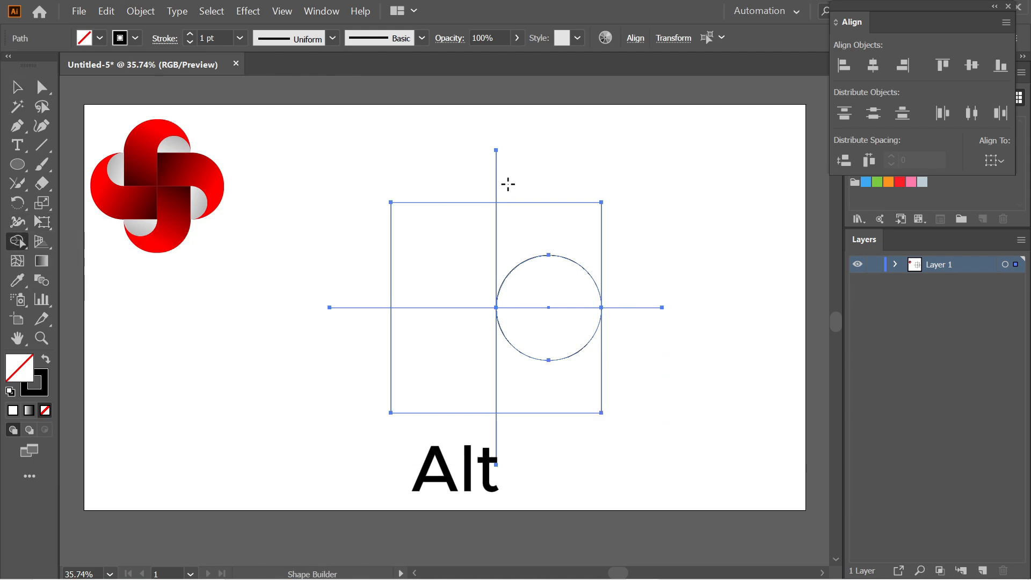
pyautogui.moveTo(539, 178); pyautogui.dragTo(542, 179)
pyautogui.moveTo(654, 282); pyautogui.dragTo(643, 361)
pyautogui.moveTo(455, 443); pyautogui.dragTo(558, 435)
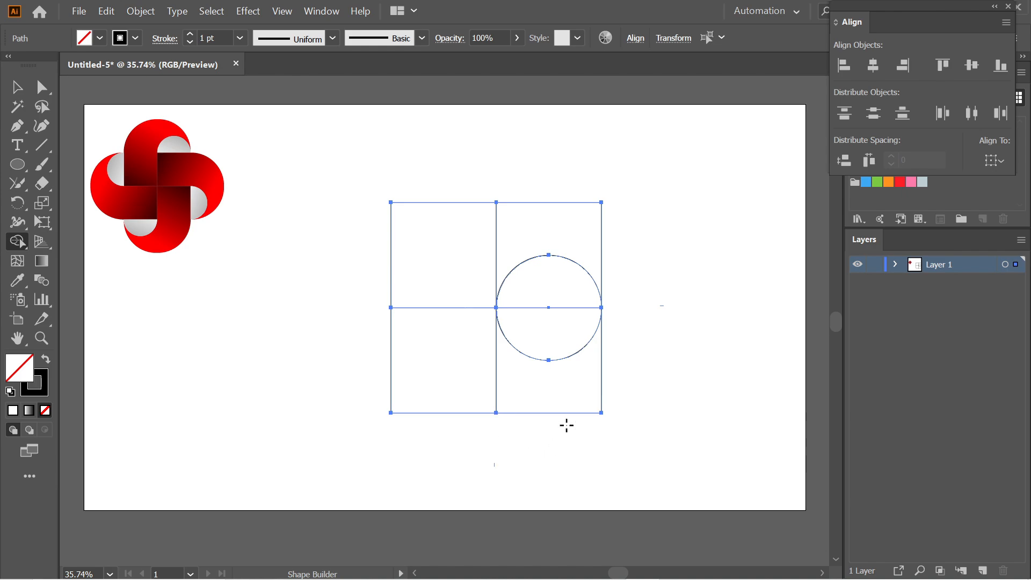
pyautogui.moveTo(553, 350)
pyautogui.mouseDown()
pyautogui.moveTo(559, 375)
pyautogui.moveTo(551, 356)
pyautogui.mouseUp()
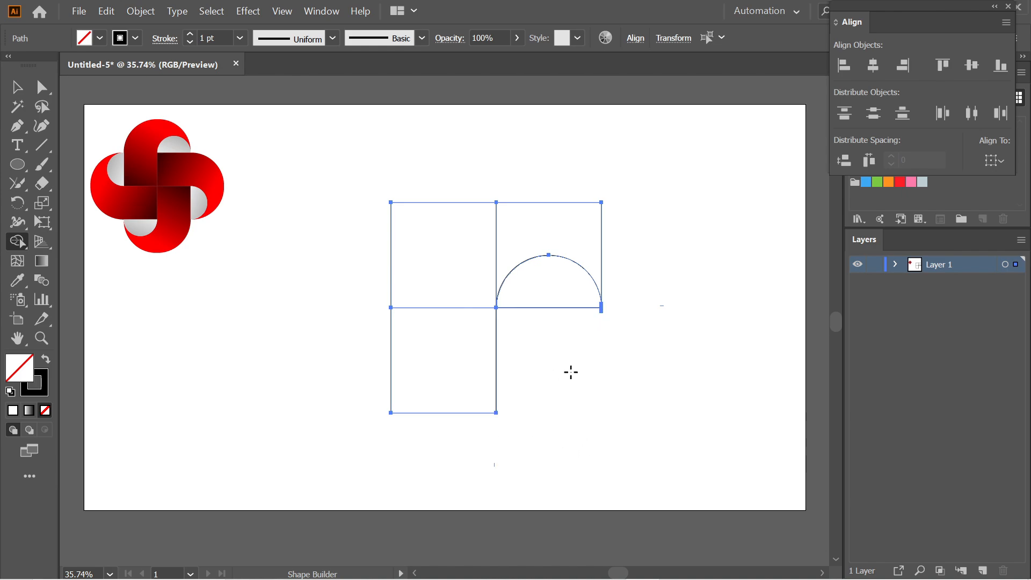
pyautogui.press('v')
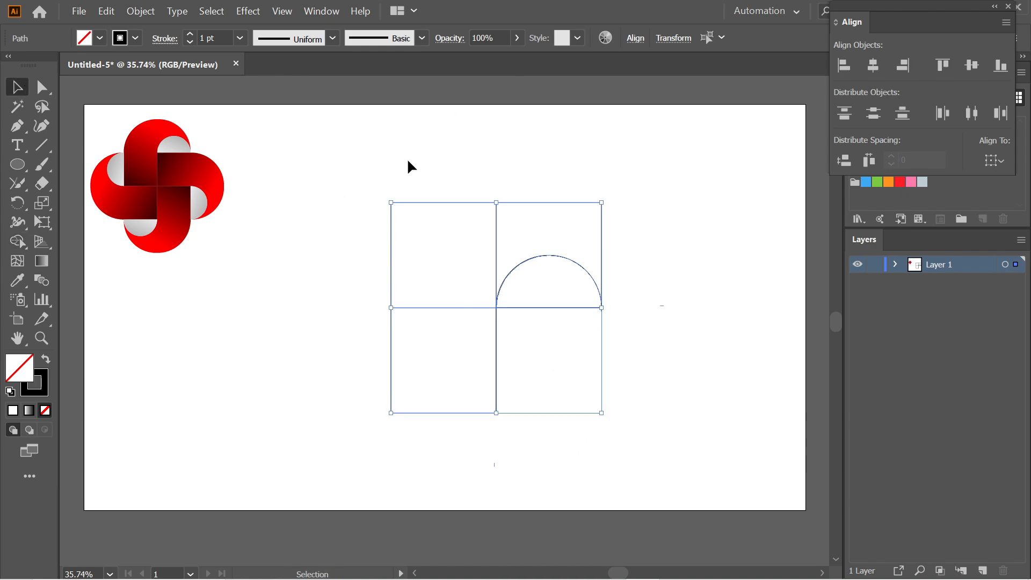
# Round the upper-right corner of the L-shaped outline to a radius of about 176 px.
pyautogui.click(397, 172)
pyautogui.moveTo(346, 163); pyautogui.dragTo(675, 231)
pyautogui.moveTo(517, 166); pyautogui.dragTo(638, 240)
pyautogui.click(531, 174)
pyautogui.moveTo(42, 86); pyautogui.dragTo(74, 80)
pyautogui.moveTo(525, 186); pyautogui.dragTo(629, 242)
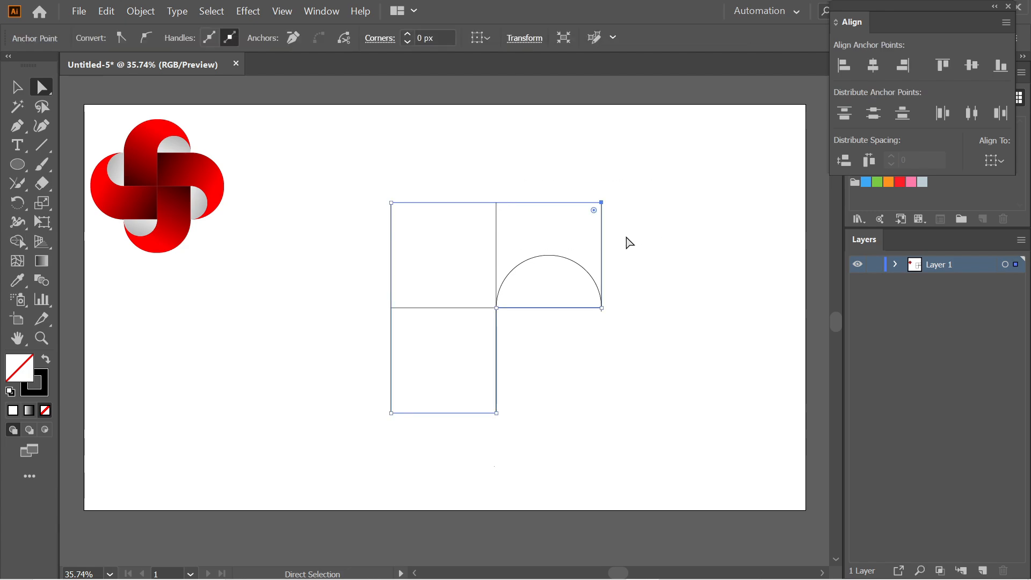
pyautogui.moveTo(593, 212); pyautogui.dragTo(531, 251)
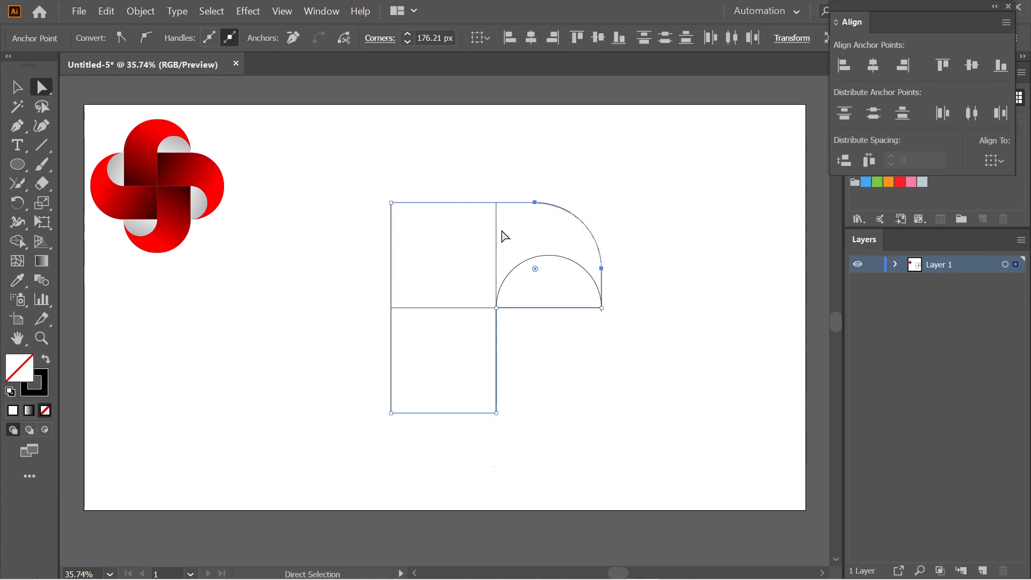
# Round the upper-left corner of the L-shaped outline to a radius of about 236 px.
pyautogui.moveTo(333, 177); pyautogui.dragTo(491, 244)
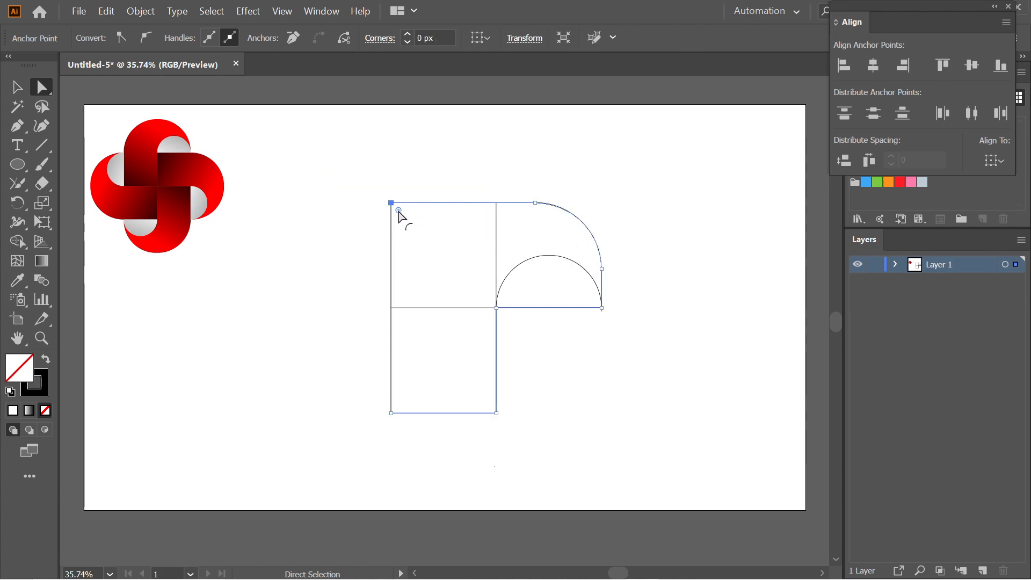
pyautogui.moveTo(398, 211); pyautogui.dragTo(527, 251)
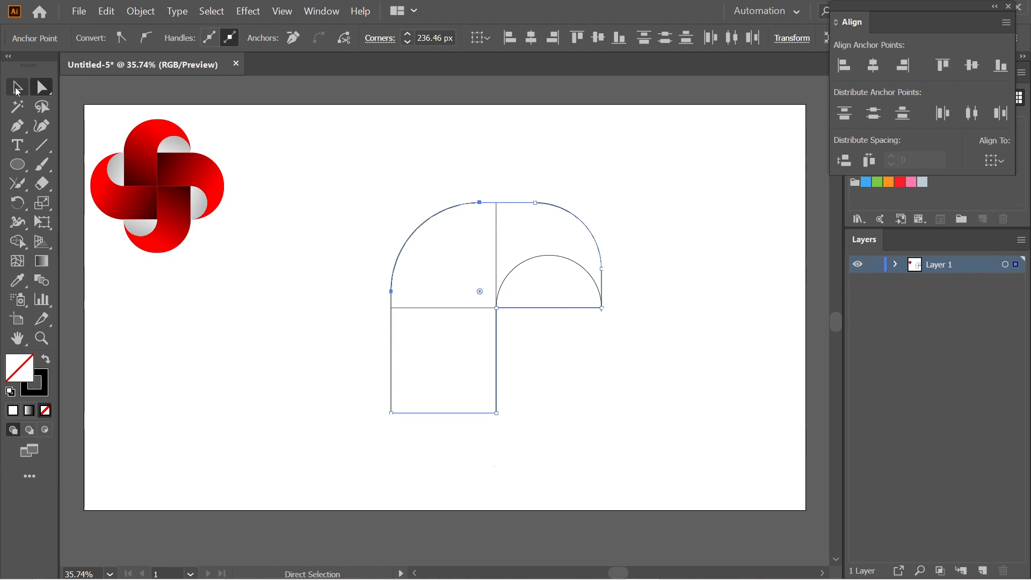
pyautogui.click(18, 92)
pyautogui.click(417, 195)
# Merge the regions around the semicircle into one hook shape with Shape Builder, keeping the semicircle separate.
pyautogui.moveTo(397, 138); pyautogui.dragTo(666, 357)
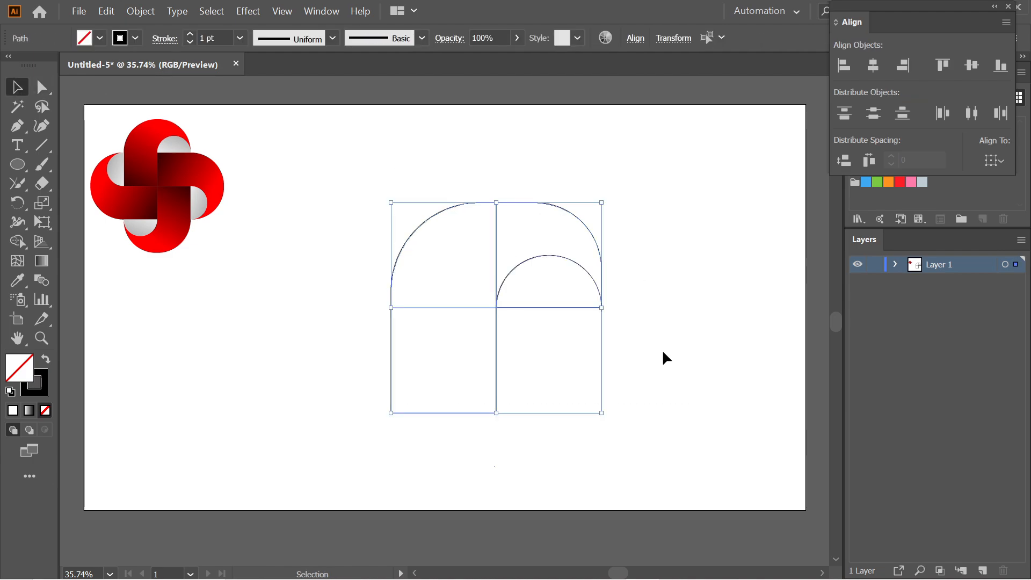
pyautogui.click(18, 241)
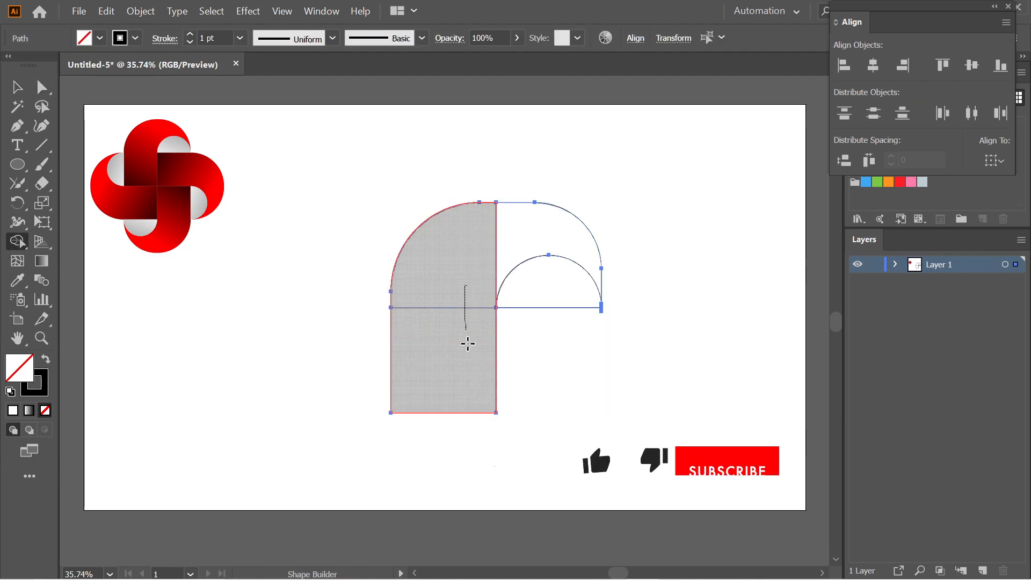
pyautogui.moveTo(471, 249)
pyautogui.mouseDown()
pyautogui.moveTo(547, 243)
pyautogui.moveTo(478, 230)
pyautogui.mouseUp()
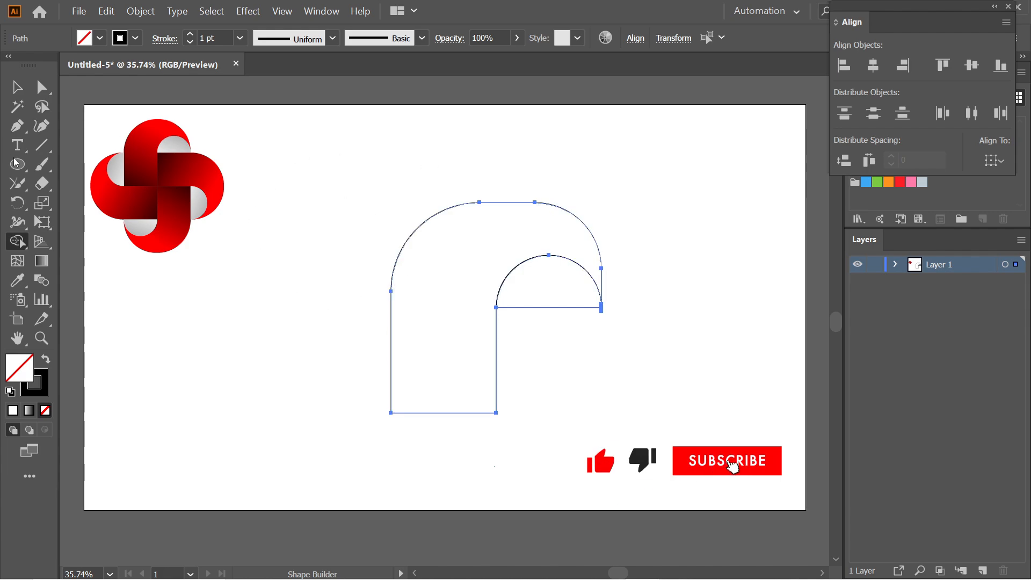
# Scale the hook shape and semicircle together about their centre to roughly two thirds of their size.
pyautogui.click(18, 87)
pyautogui.moveTo(318, 152); pyautogui.dragTo(670, 416)
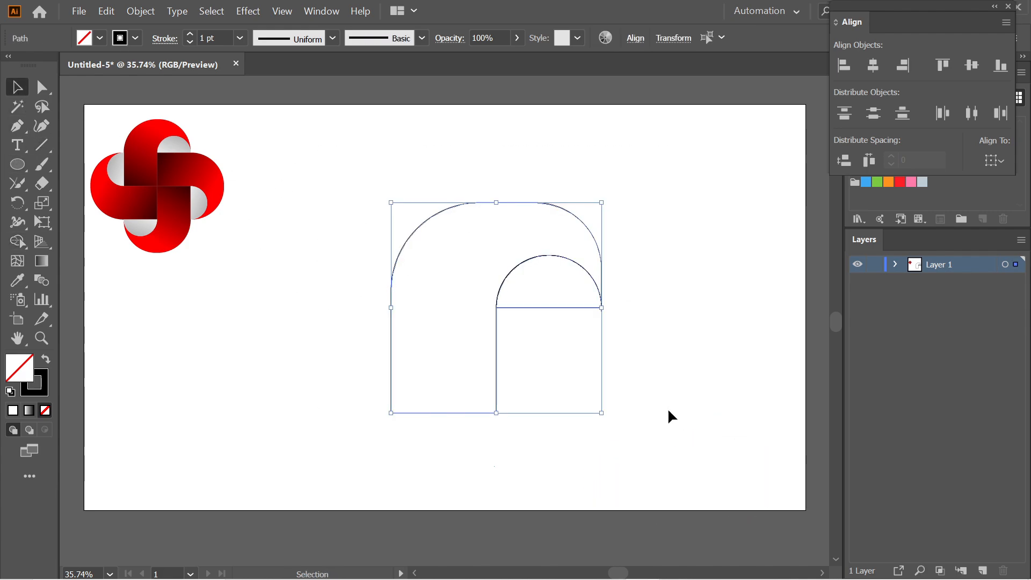
pyautogui.moveTo(604, 414); pyautogui.dragTo(567, 378)
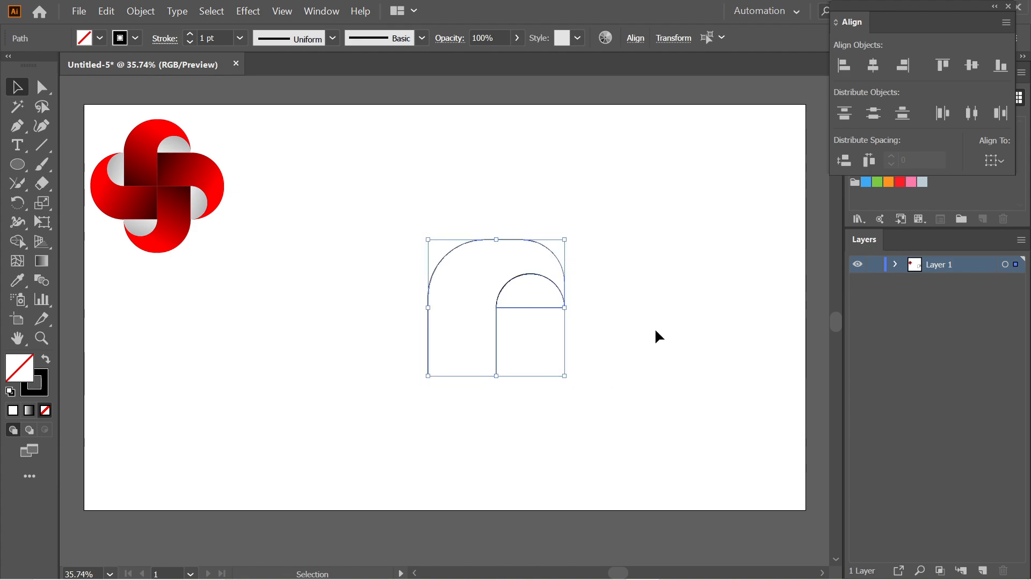
pyautogui.click(656, 329)
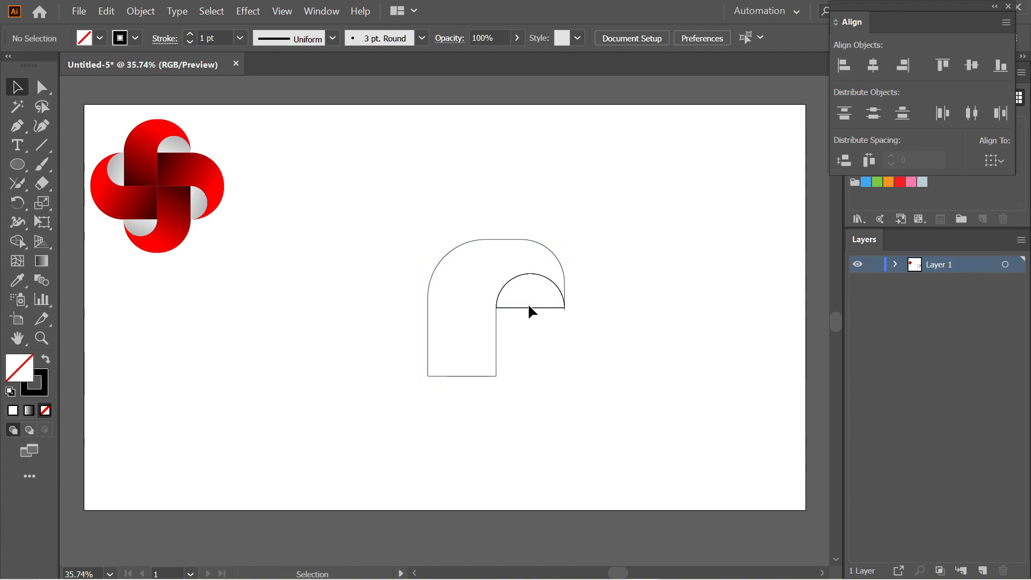
# Fill the semicircle with the default white-to-black linear gradient.
pyautogui.click(558, 293)
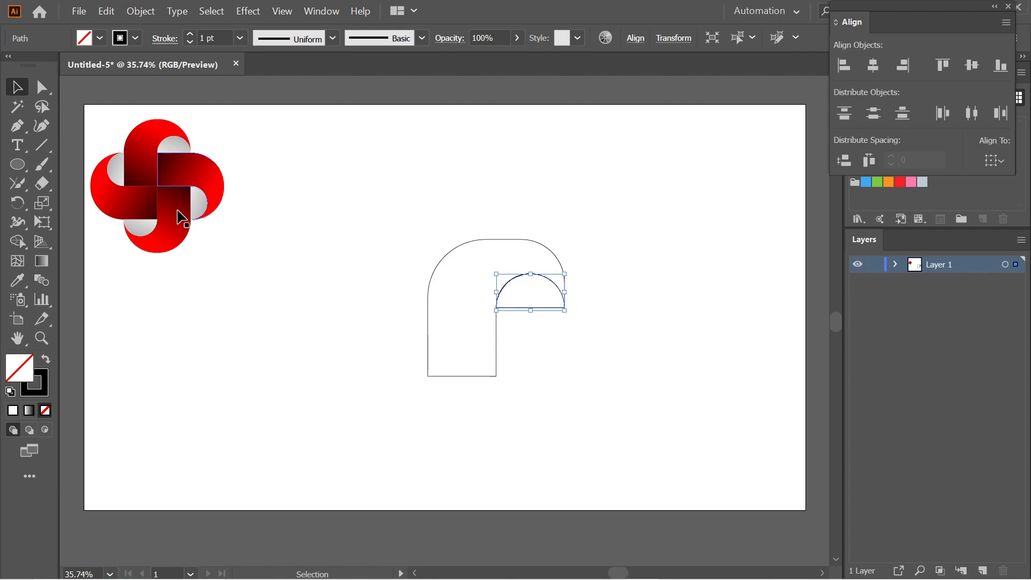
pyautogui.click(321, 11)
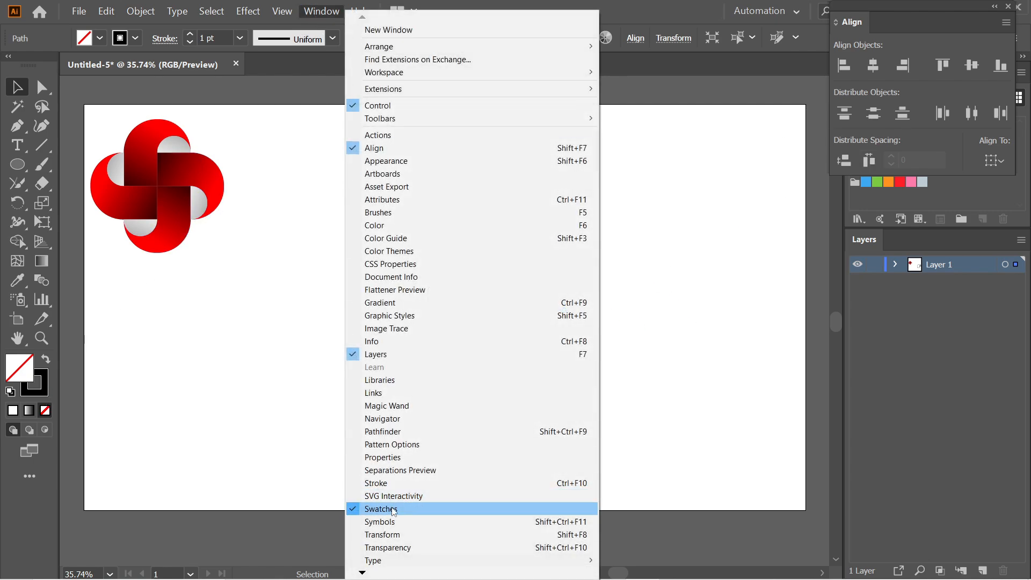
pyautogui.click(391, 303)
pyautogui.moveTo(718, 138); pyautogui.dragTo(741, 125)
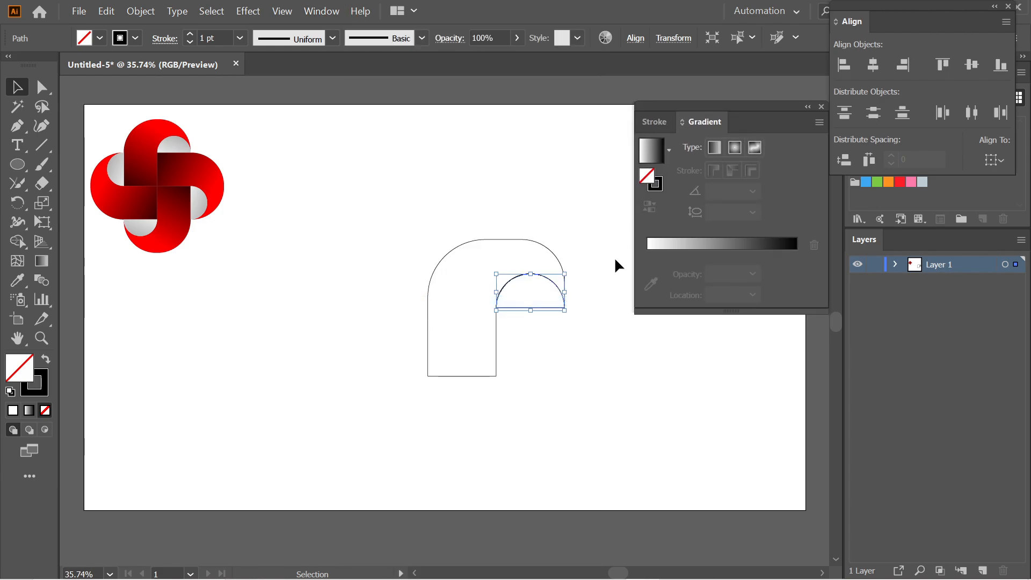
pyautogui.click(531, 291)
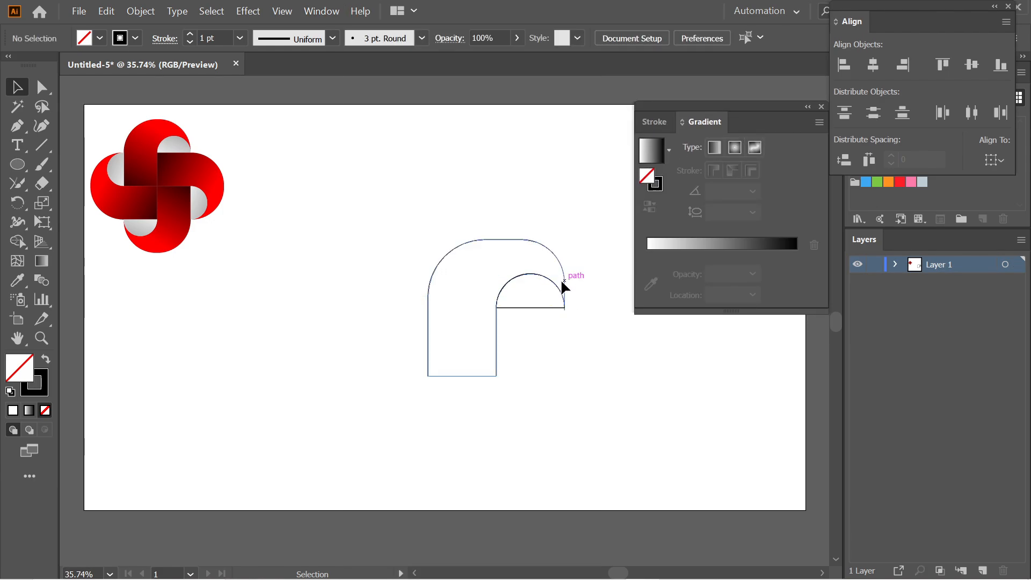
pyautogui.click(563, 294)
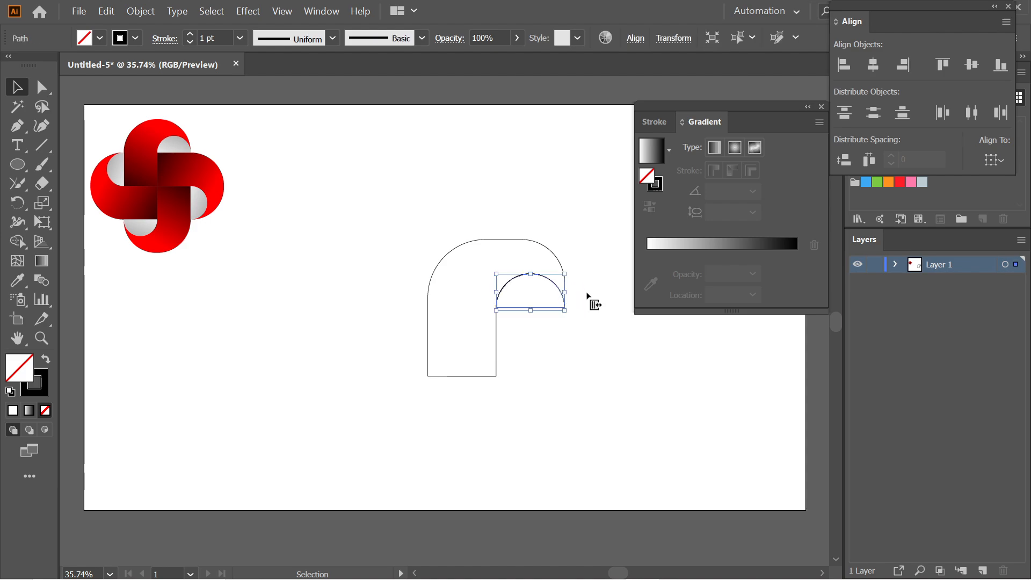
pyautogui.click(17, 242)
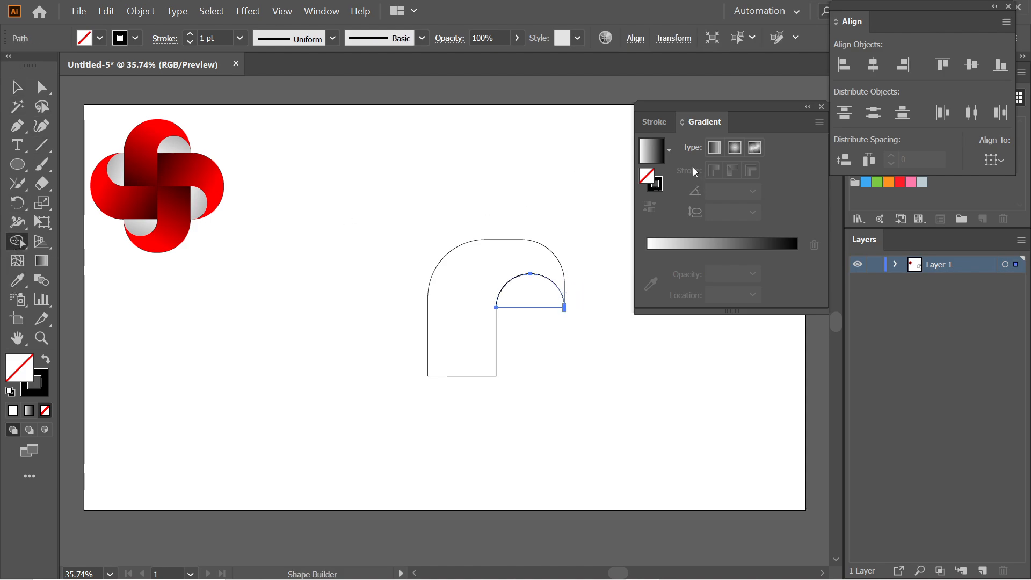
pyautogui.click(658, 157)
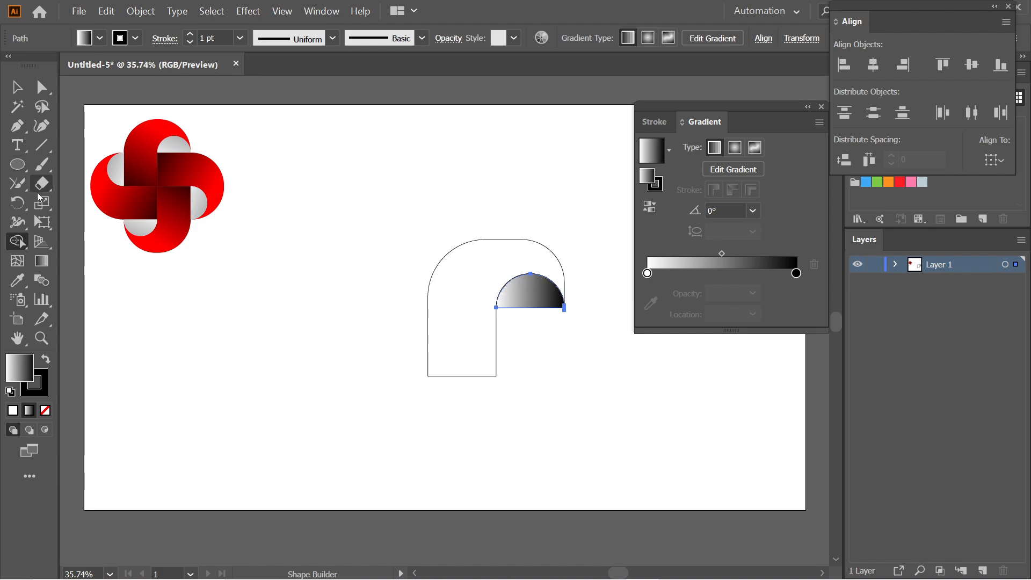
# Redirect the semicircle's gradient diagonally at about 57°, extending it beyond the shape so the fill runs from light to mid grey.
pyautogui.click(42, 260)
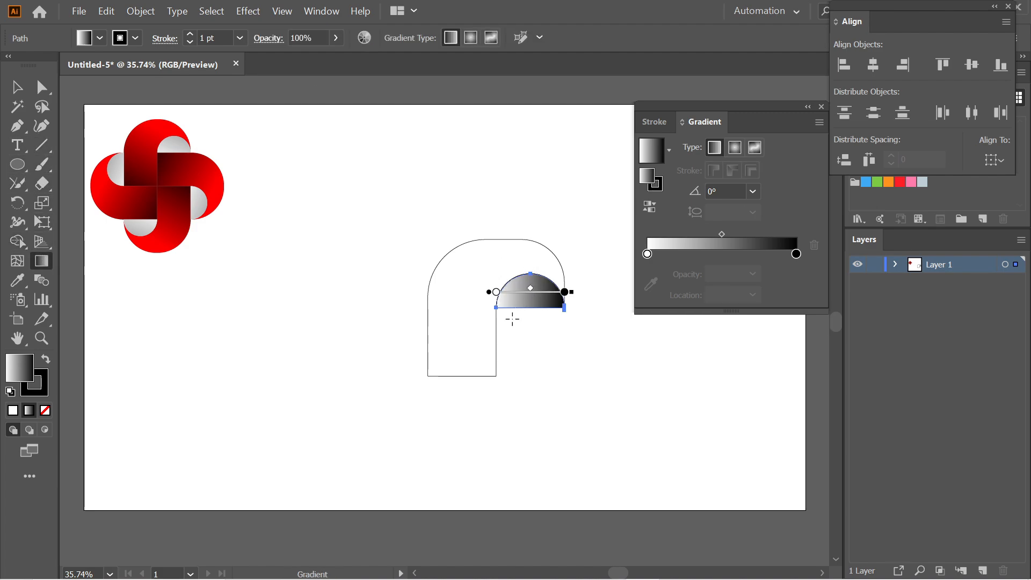
pyautogui.moveTo(514, 327); pyautogui.dragTo(567, 252)
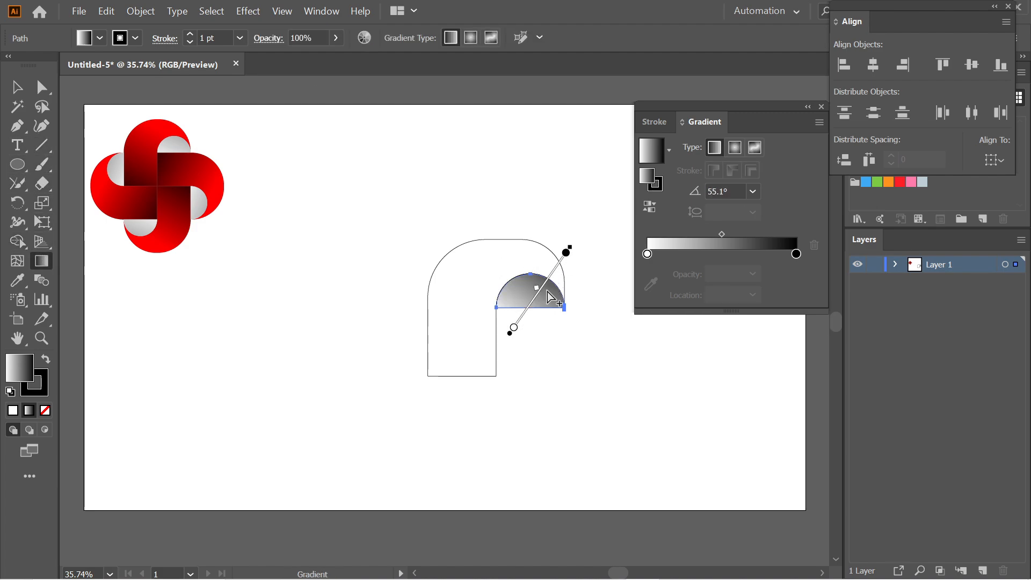
pyautogui.moveTo(531, 324); pyautogui.dragTo(527, 255)
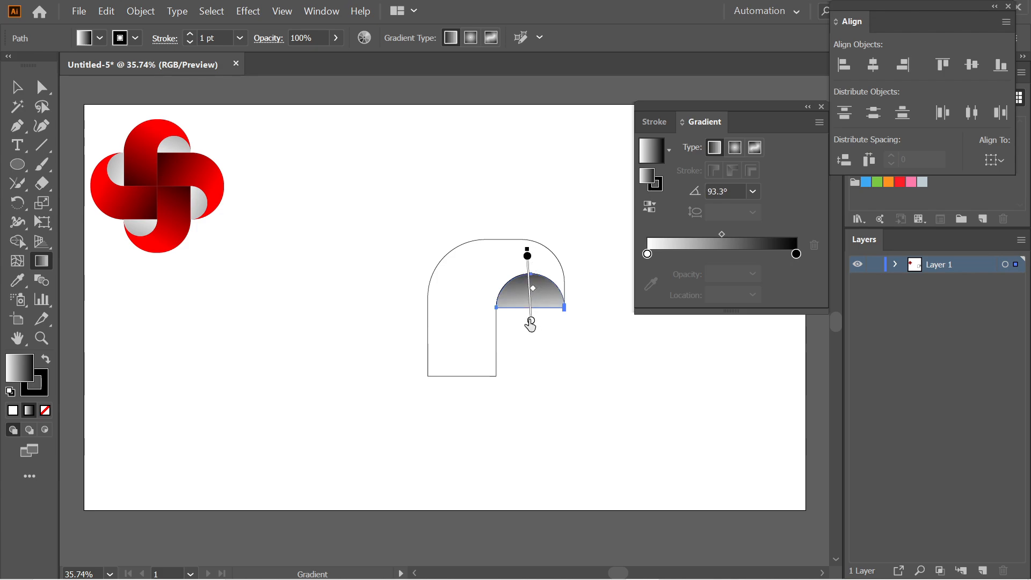
pyautogui.moveTo(515, 324); pyautogui.dragTo(560, 260)
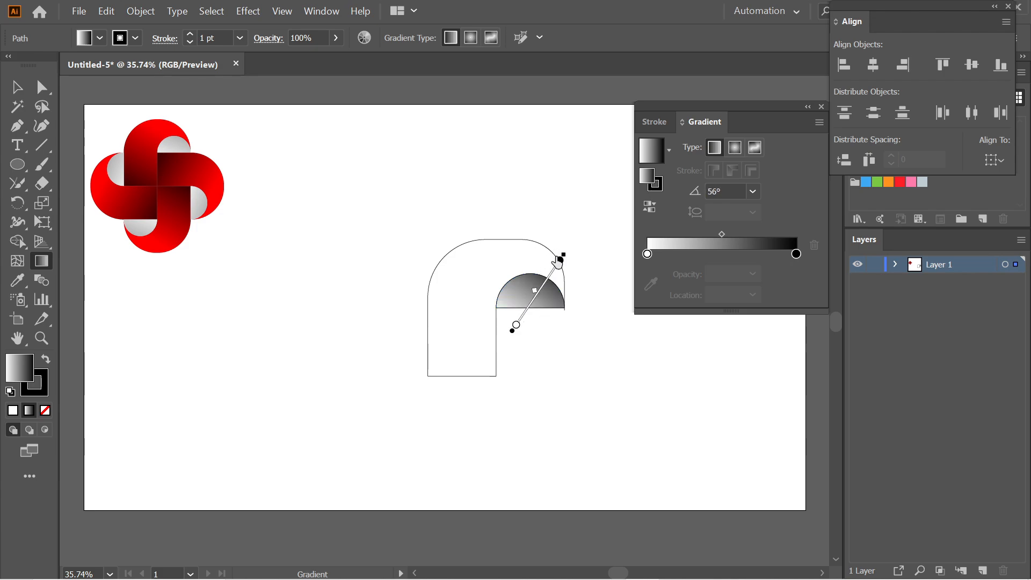
pyautogui.moveTo(532, 305); pyautogui.dragTo(577, 239)
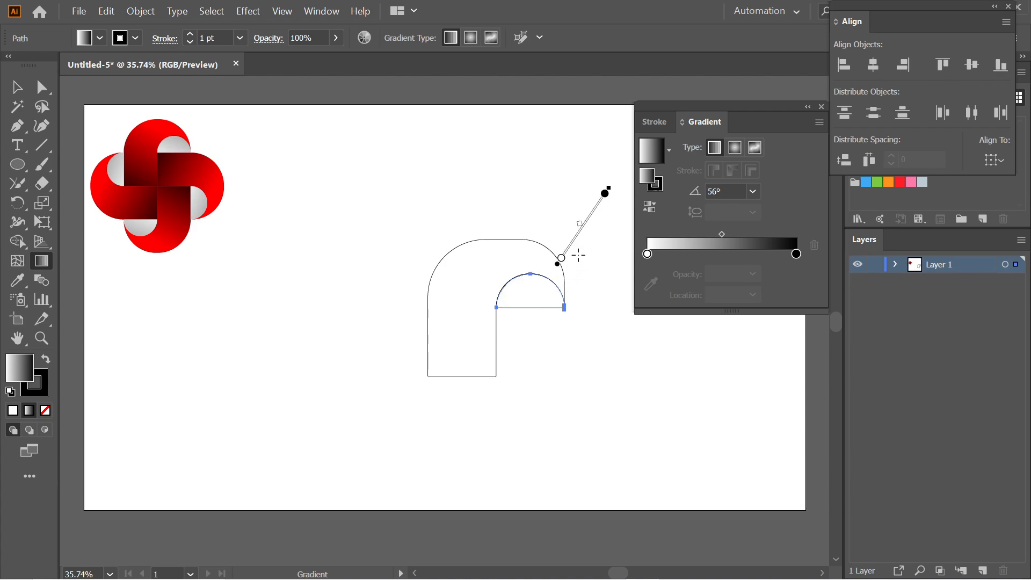
pyautogui.moveTo(512, 332); pyautogui.dragTo(574, 236)
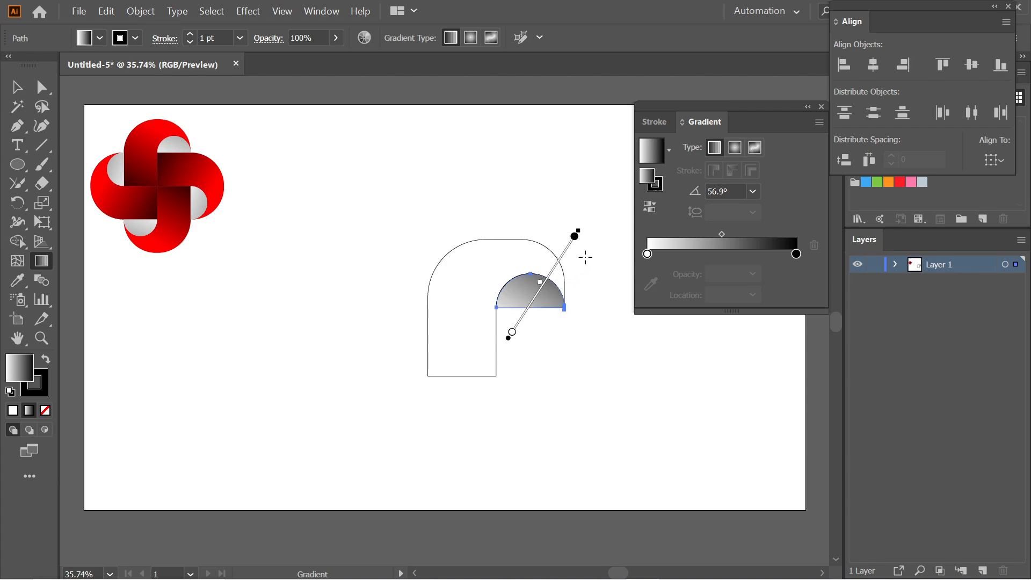
pyautogui.press('v')
pyautogui.click(254, 162)
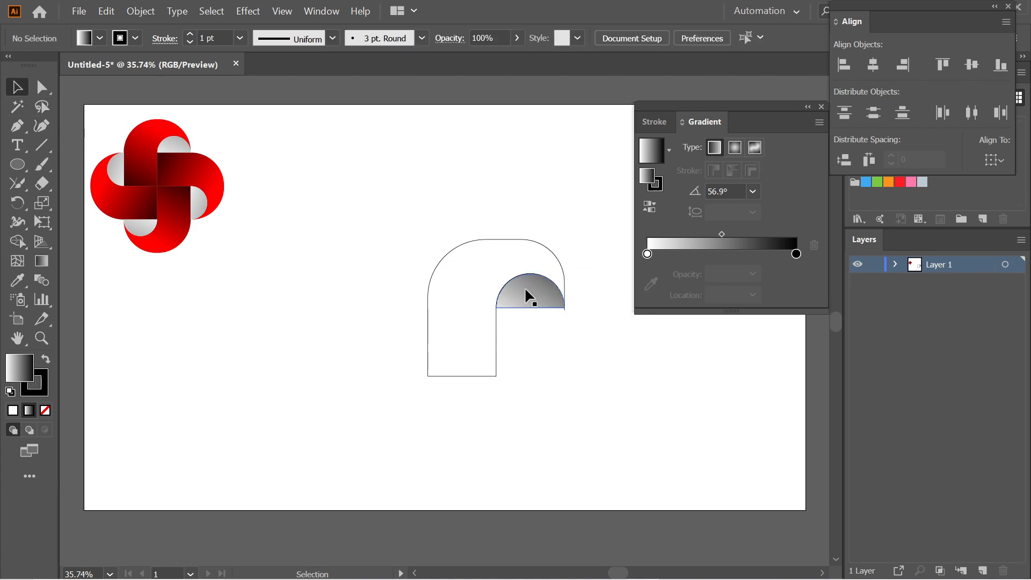
# Fill the hook shape with a linear gradient from red to black.
pyautogui.click(518, 240)
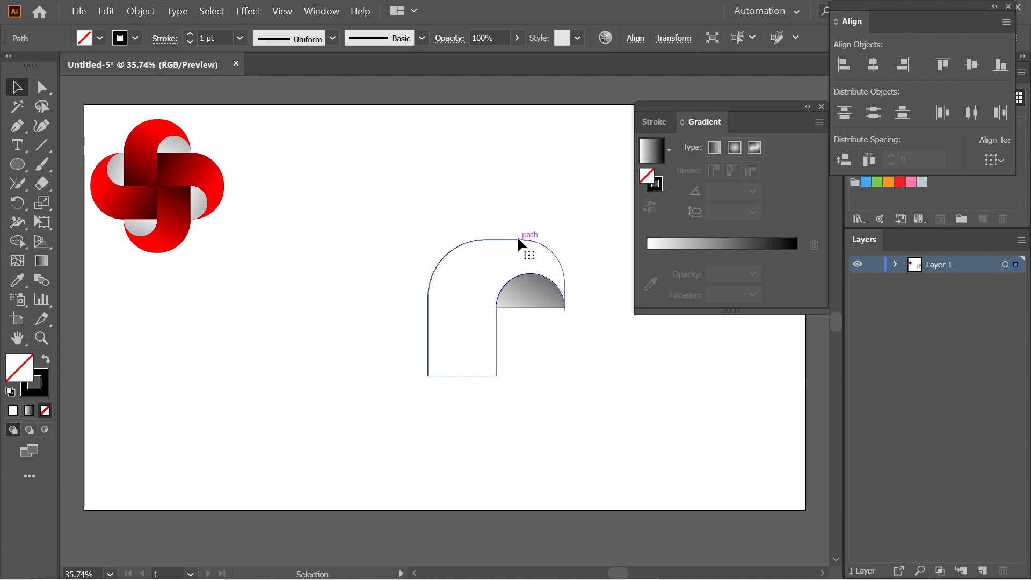
pyautogui.click(17, 241)
pyautogui.click(670, 151)
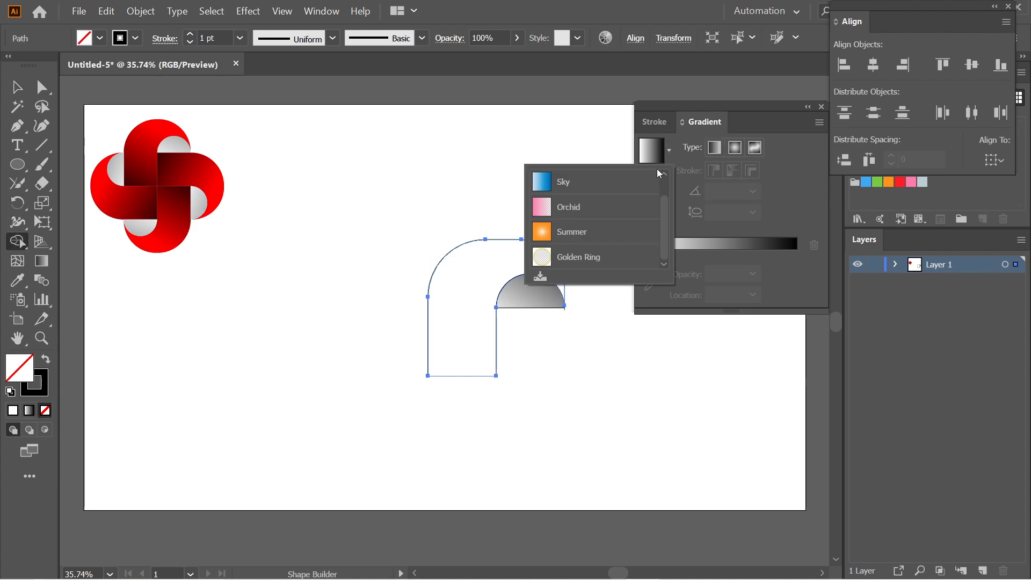
pyautogui.click(636, 344)
pyautogui.click(653, 248)
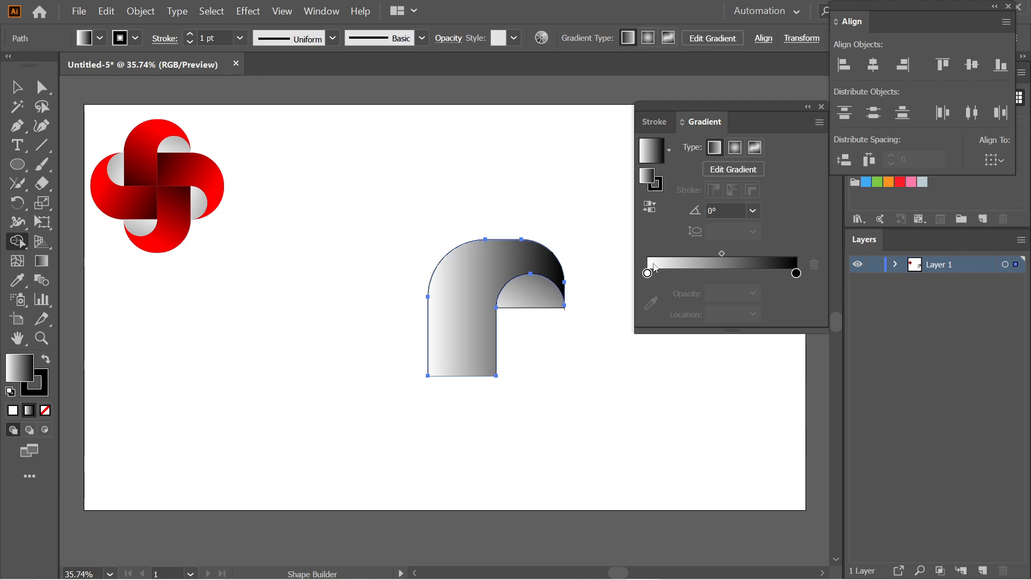
pyautogui.click(648, 274)
pyautogui.doubleClick(647, 274)
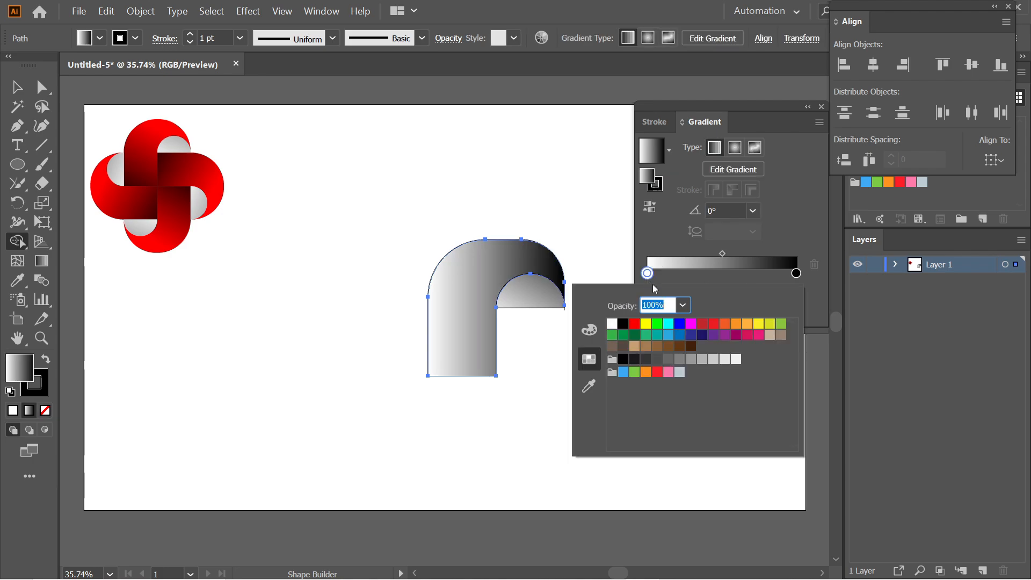
pyautogui.click(635, 324)
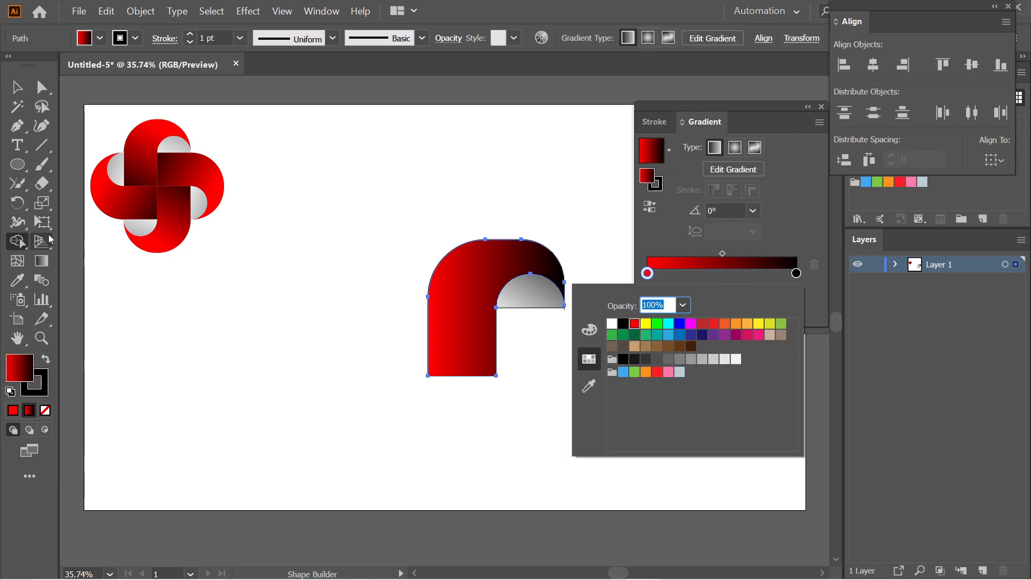
pyautogui.press('Escape')
# Redirect the hook's gradient to about -108° so red covers the upper curve and black the base of the stem.
pyautogui.moveTo(522, 176); pyautogui.dragTo(463, 324)
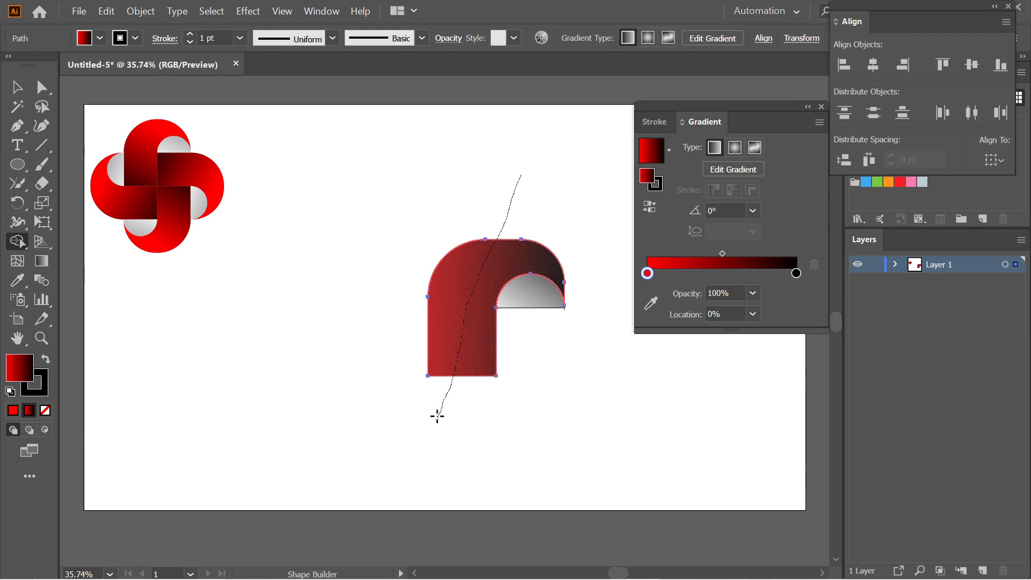
pyautogui.moveTo(437, 416); pyautogui.dragTo(437, 416)
pyautogui.click(43, 263)
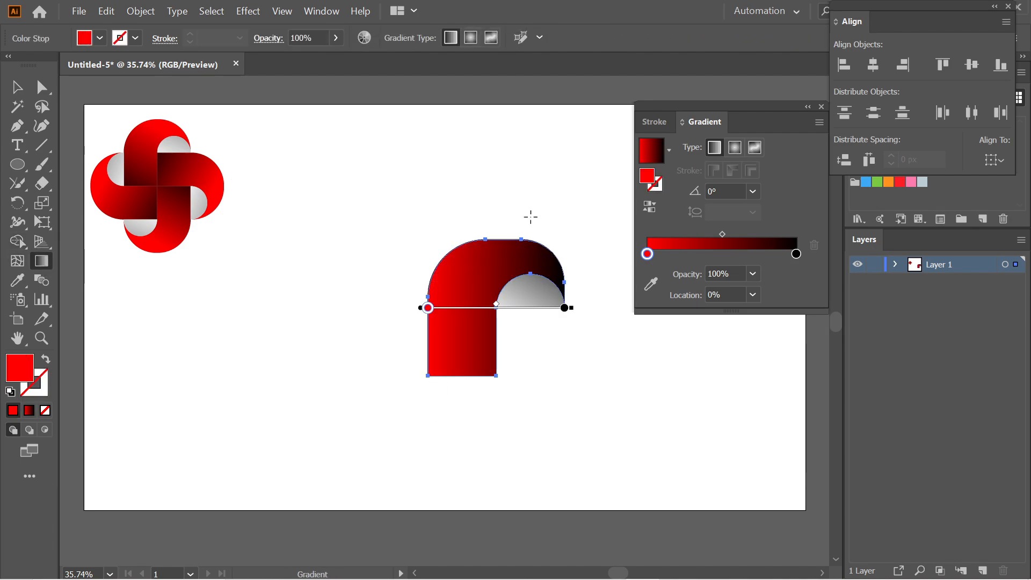
pyautogui.moveTo(540, 209); pyautogui.dragTo(437, 399)
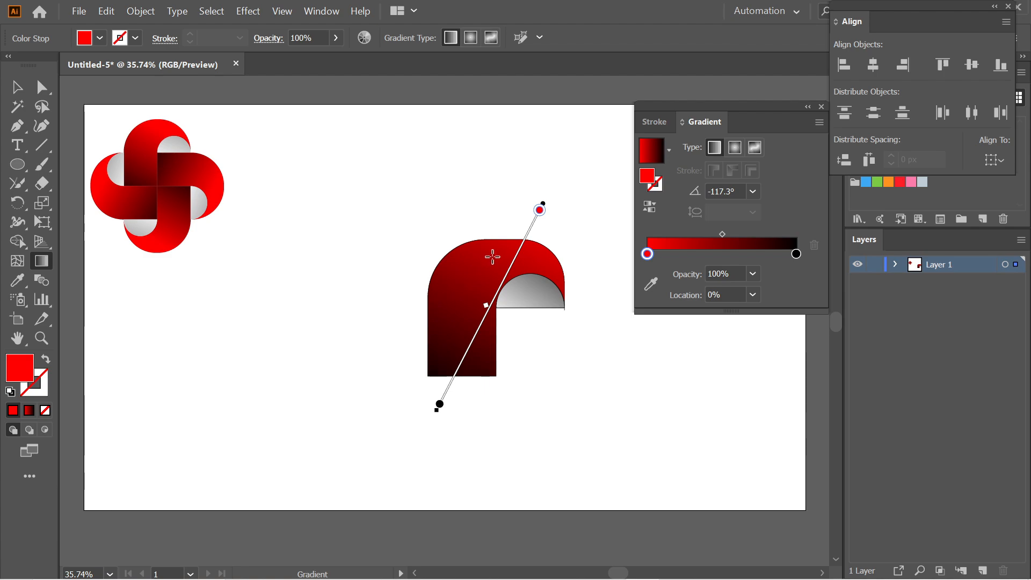
pyautogui.moveTo(520, 226); pyautogui.dragTo(461, 405)
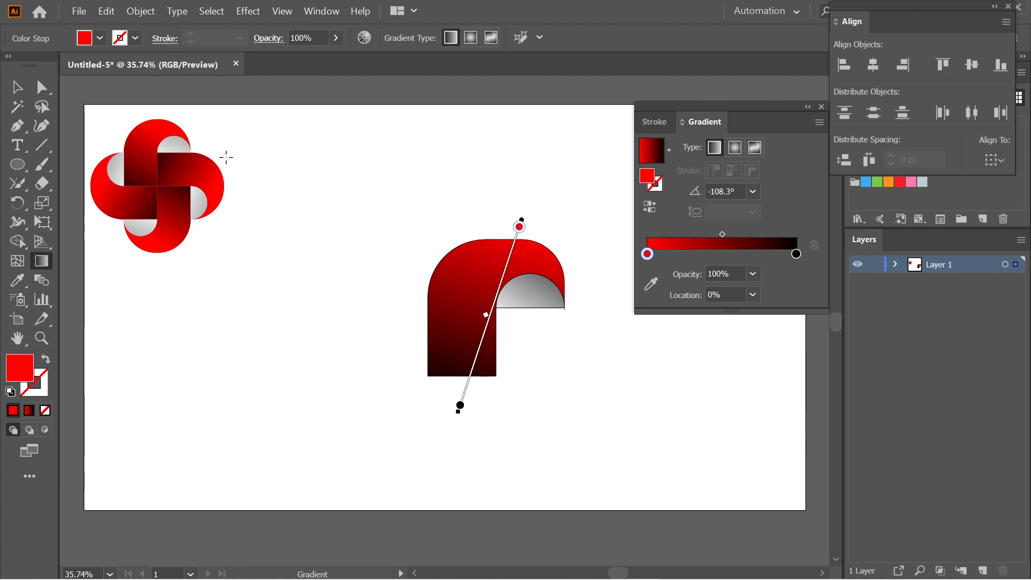
pyautogui.click(18, 106)
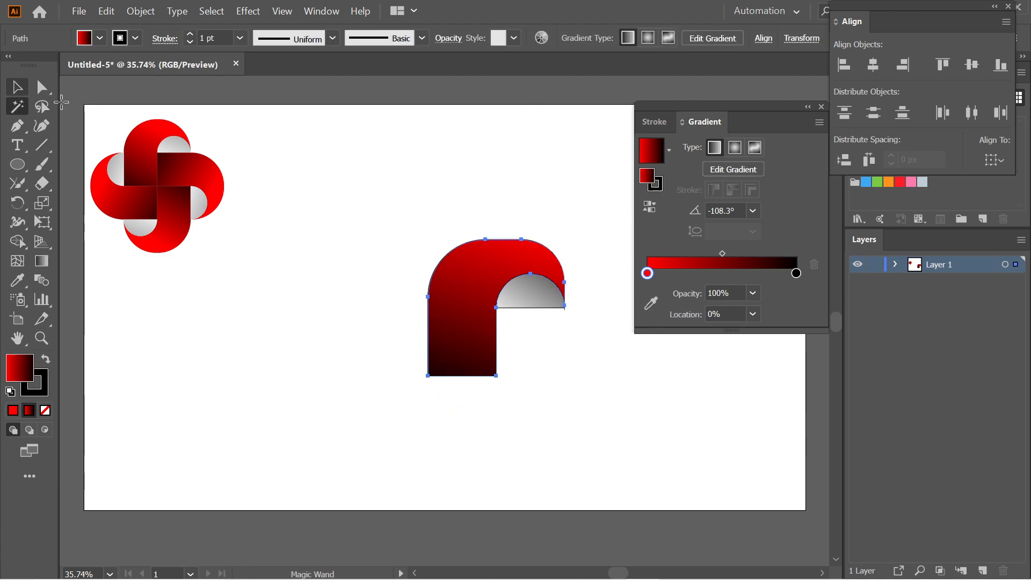
pyautogui.click(456, 194)
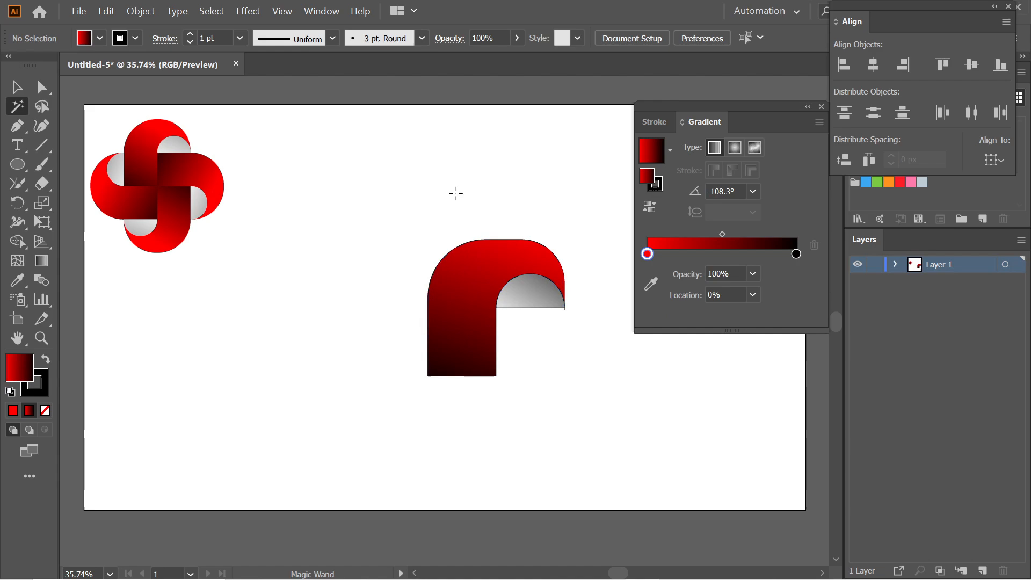
pyautogui.click(821, 106)
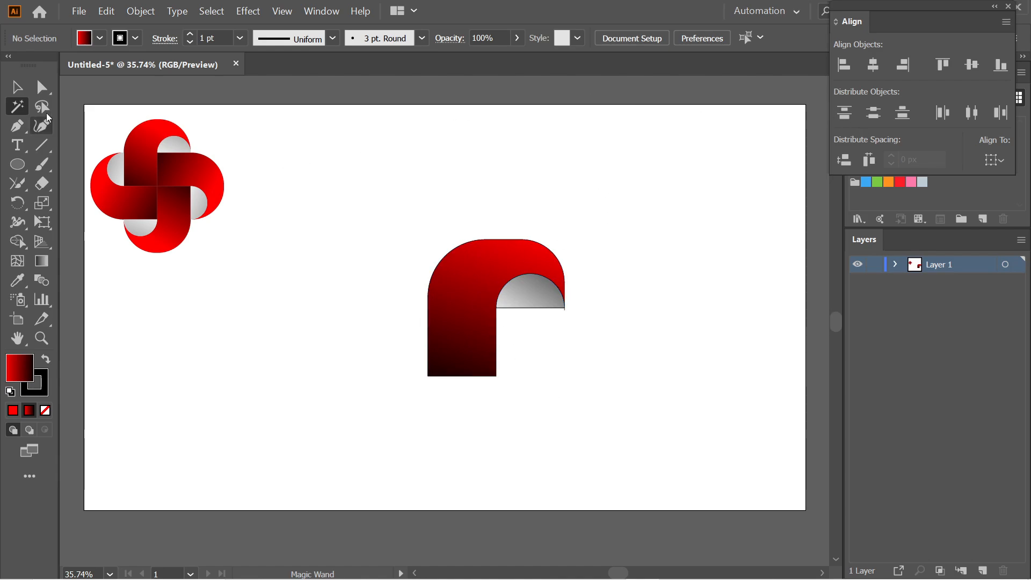
# Move the hook shape and semicircle together upward on the artboard.
pyautogui.click(16, 87)
pyautogui.moveTo(321, 184); pyautogui.dragTo(552, 337)
pyautogui.moveTo(499, 285); pyautogui.dragTo(491, 209)
pyautogui.click(642, 232)
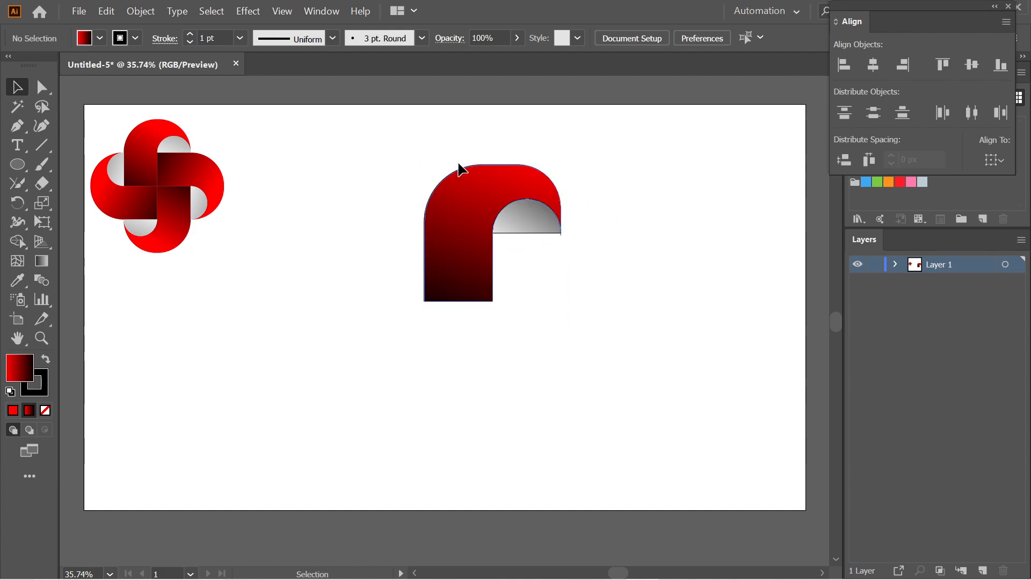
# Remove the stroke from both the hook shape and the semicircle.
pyautogui.moveTo(412, 149); pyautogui.dragTo(599, 368)
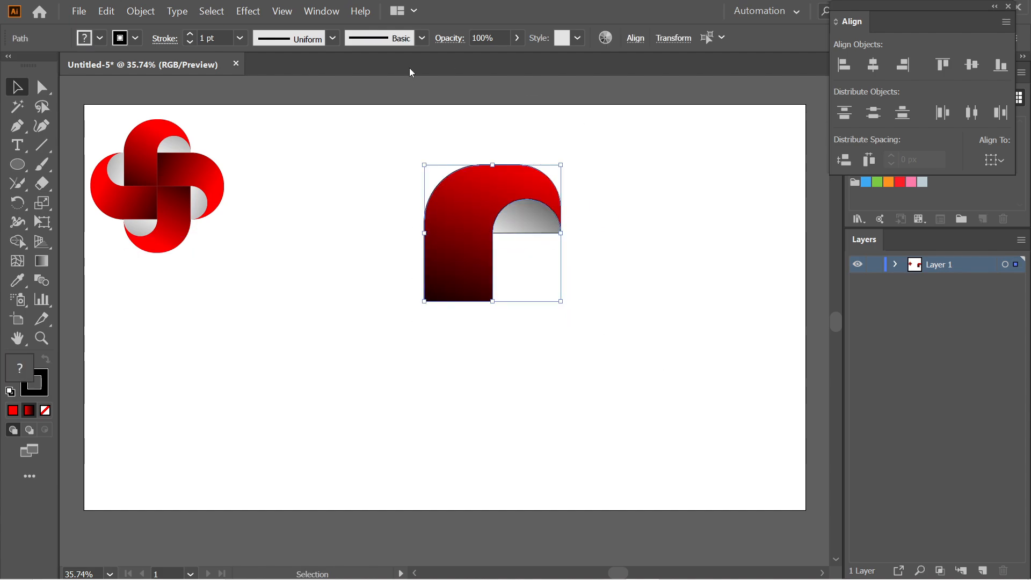
pyautogui.click(135, 38)
pyautogui.click(12, 67)
pyautogui.click(300, 184)
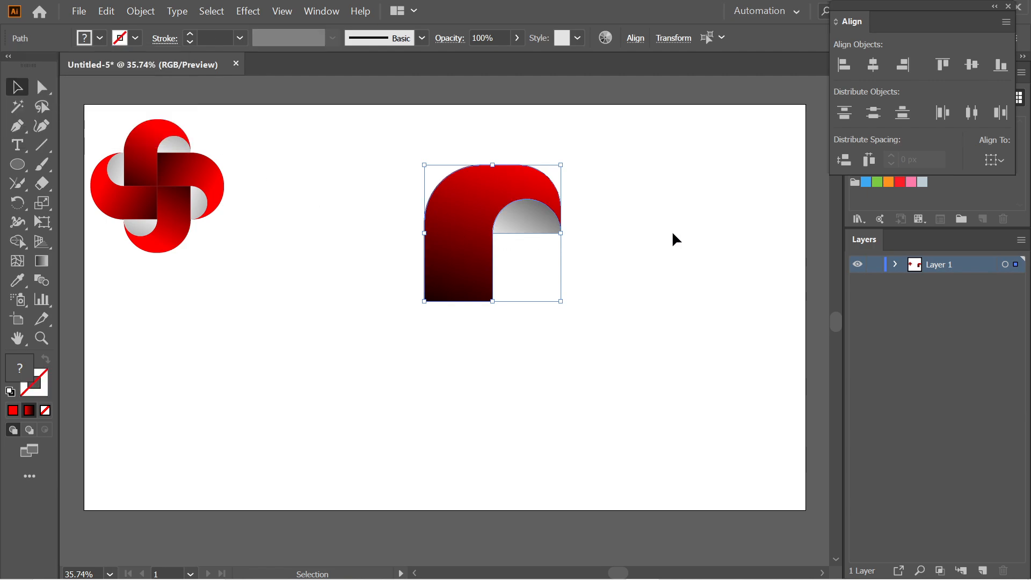
pyautogui.click(672, 231)
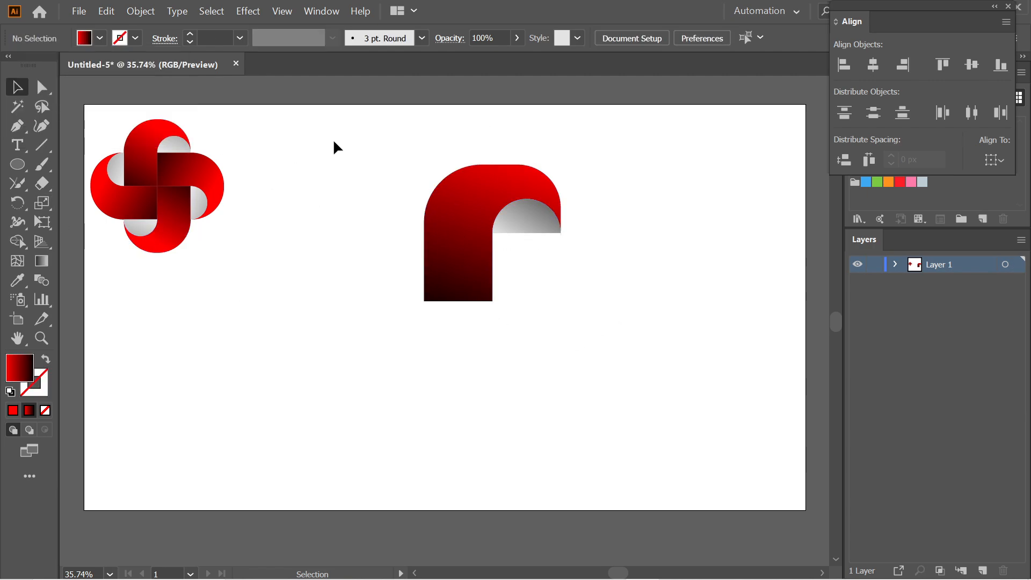
# Create a copy of the hook and semicircle rotated 90° about the lower-right corner of the hook's stem.
pyautogui.moveTo(334, 140); pyautogui.dragTo(611, 367)
pyautogui.moveTo(17, 203); pyautogui.dragTo(65, 204)
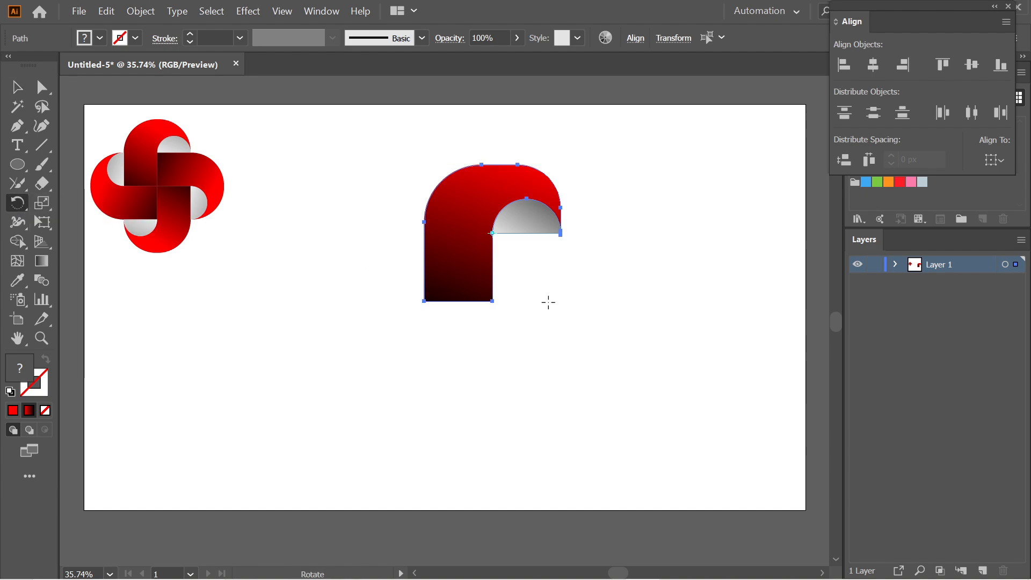
pyautogui.keyDown('alt'); pyautogui.click(492, 301); pyautogui.keyUp('alt')
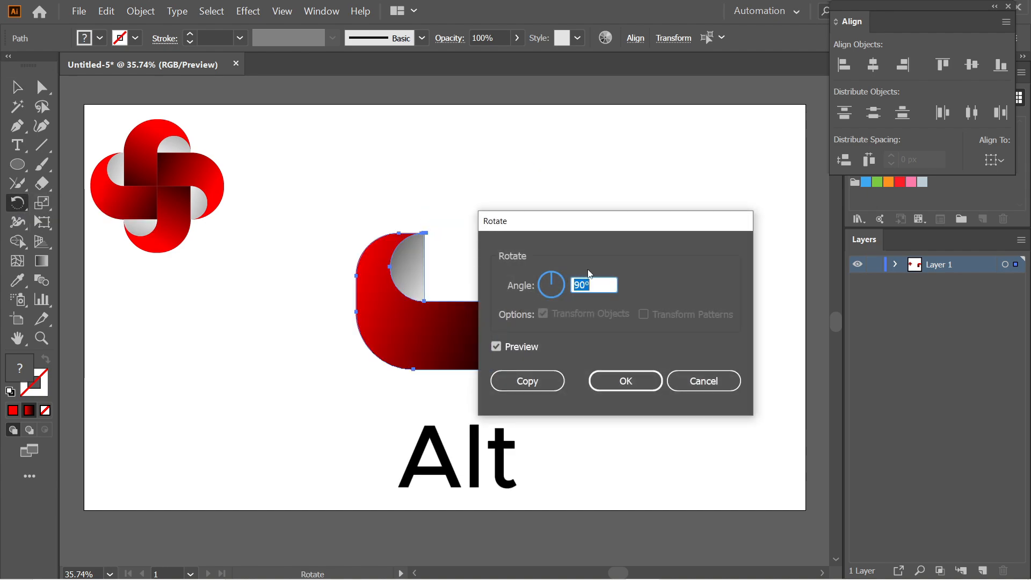
pyautogui.write('9')
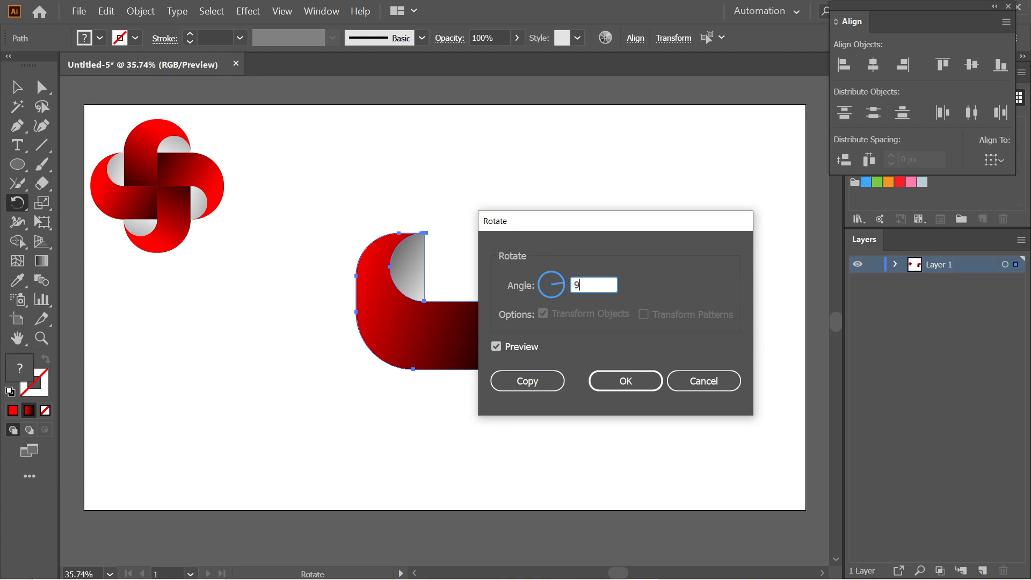
pyautogui.click(530, 382)
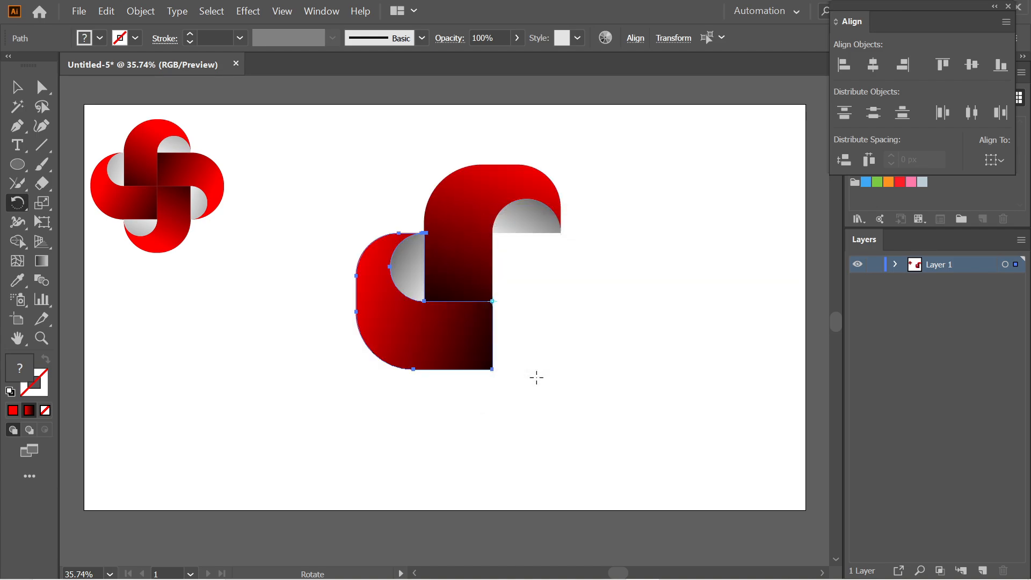
# Repeat the rotated copy until four hooks complete the interlocking logo.
pyautogui.hotkey('ctrl', 'd')
pyautogui.hotkey('ctrl', 'd')
pyautogui.hotkey('ctrl', 'd')
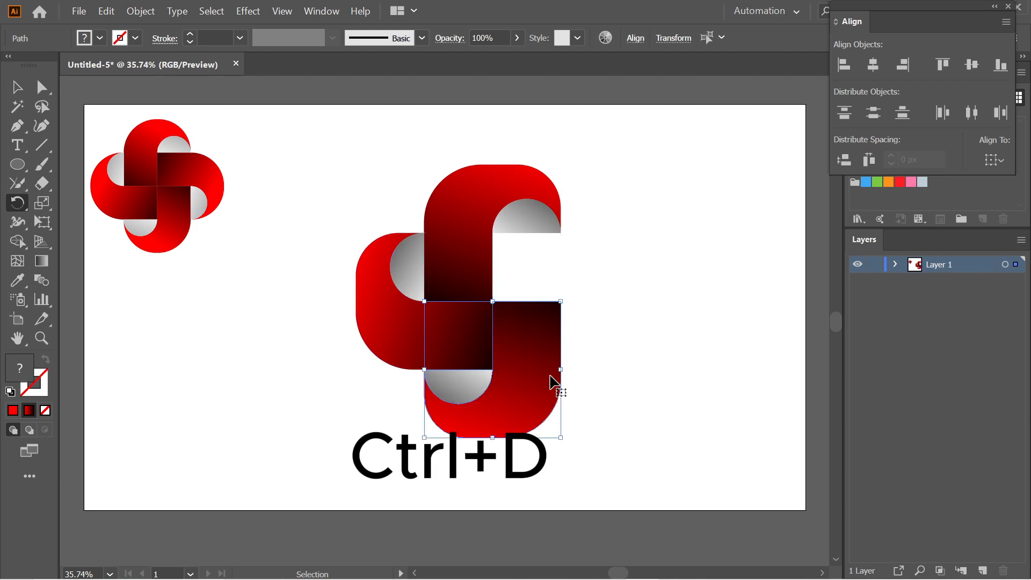
pyautogui.press('v')
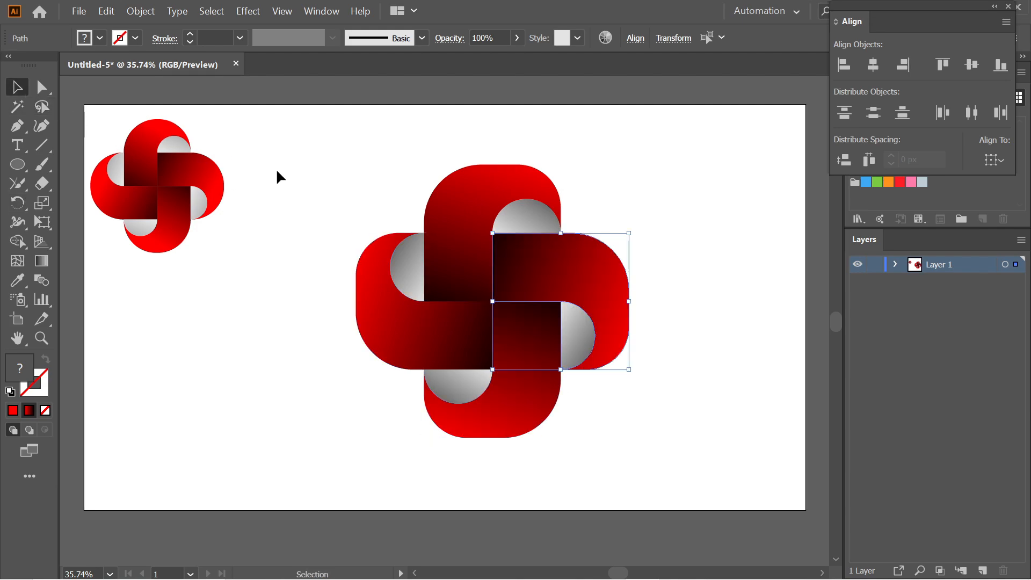
# Group all four hooks with their semicircles and enlarge the group about its centre to roughly 1.4 times its size.
pyautogui.moveTo(350, 147); pyautogui.dragTo(667, 440)
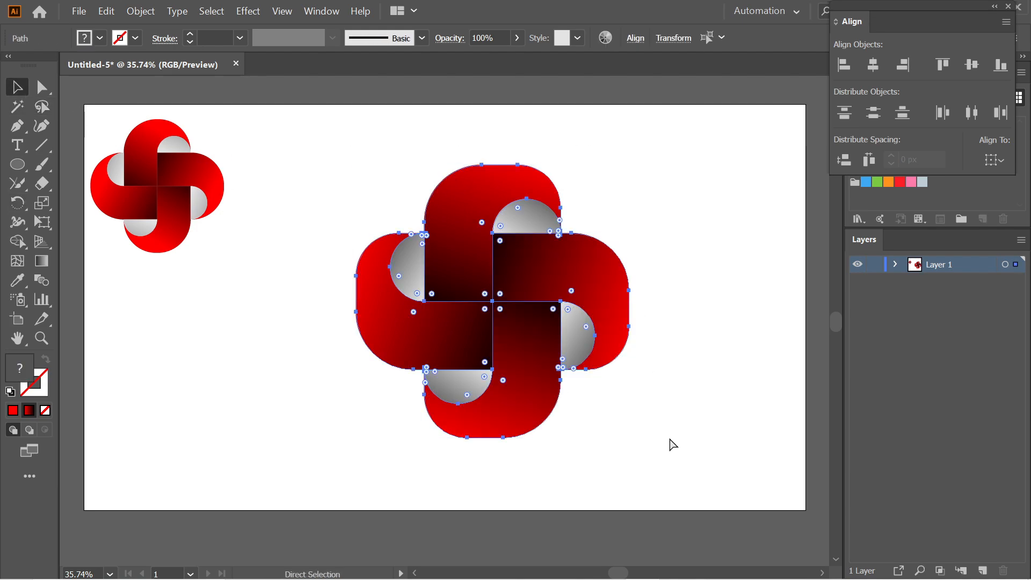
pyautogui.hotkey('ctrl', 'g')
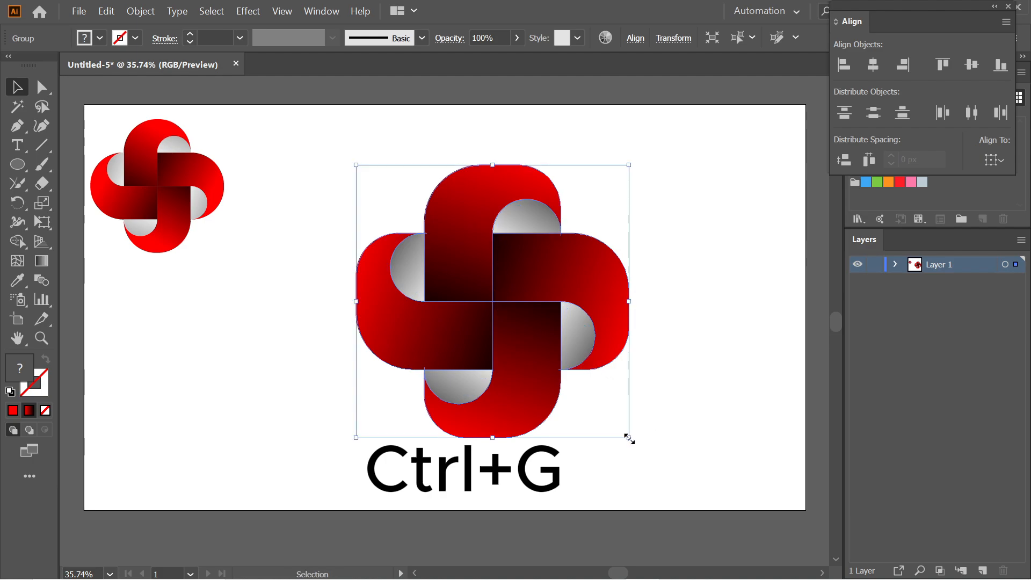
pyautogui.moveTo(630, 438); pyautogui.dragTo(684, 491)
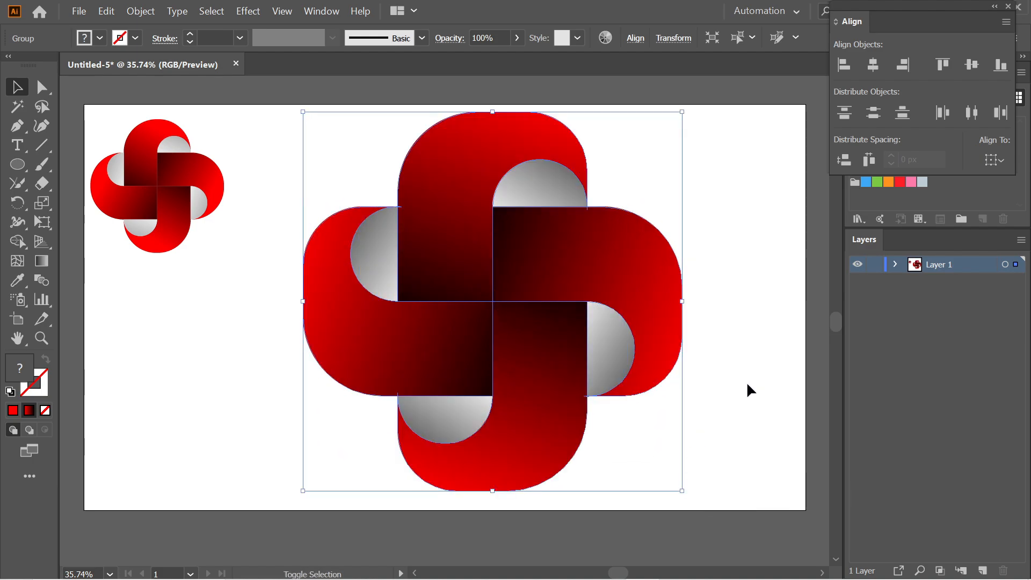
pyautogui.click(747, 385)
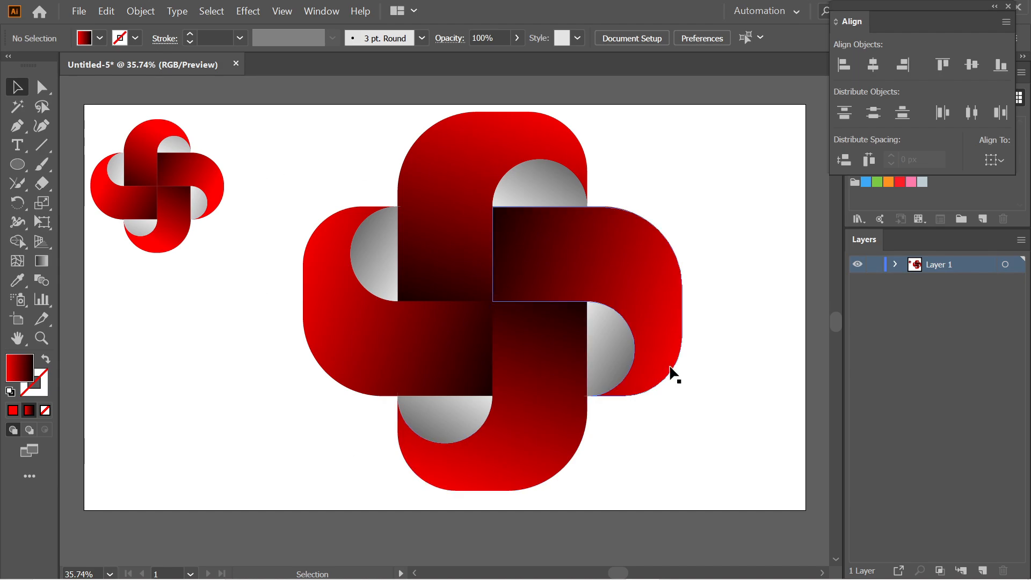